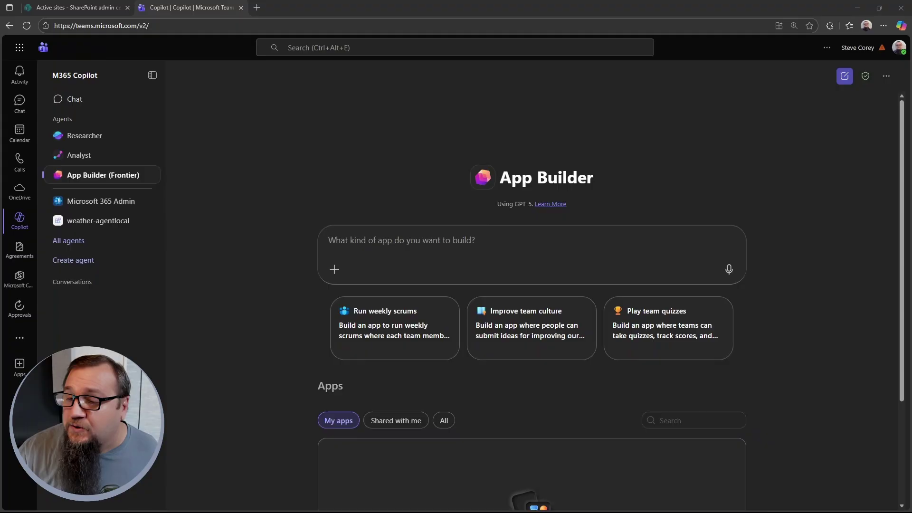
left_click(242, 189)
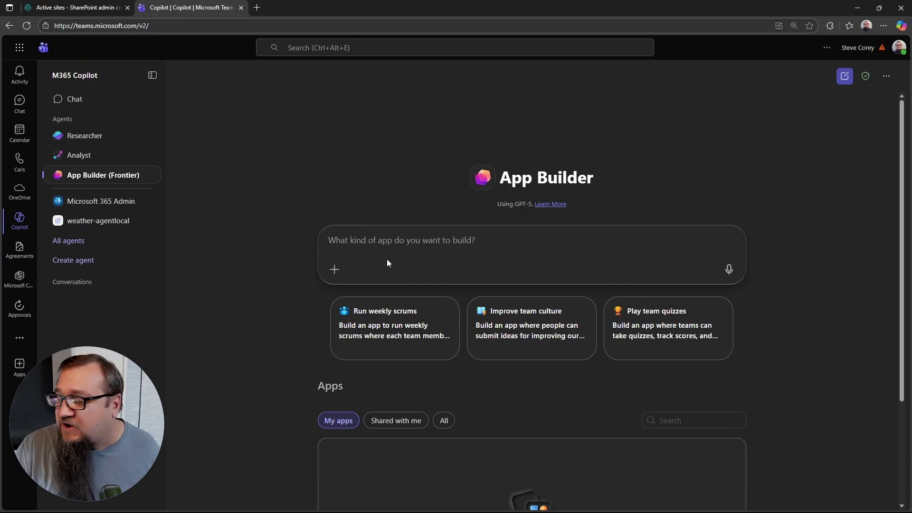
scroll(347, 235, "down", 1)
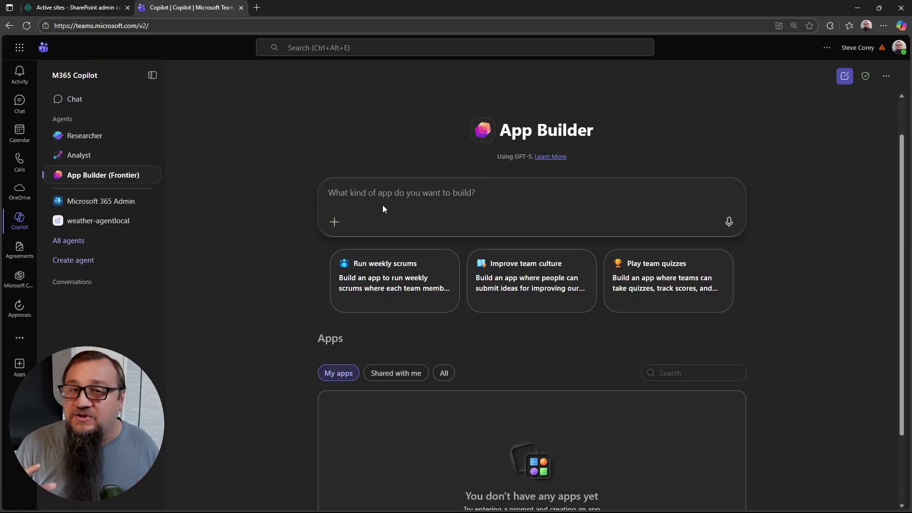
scroll(383, 209, "down", 1)
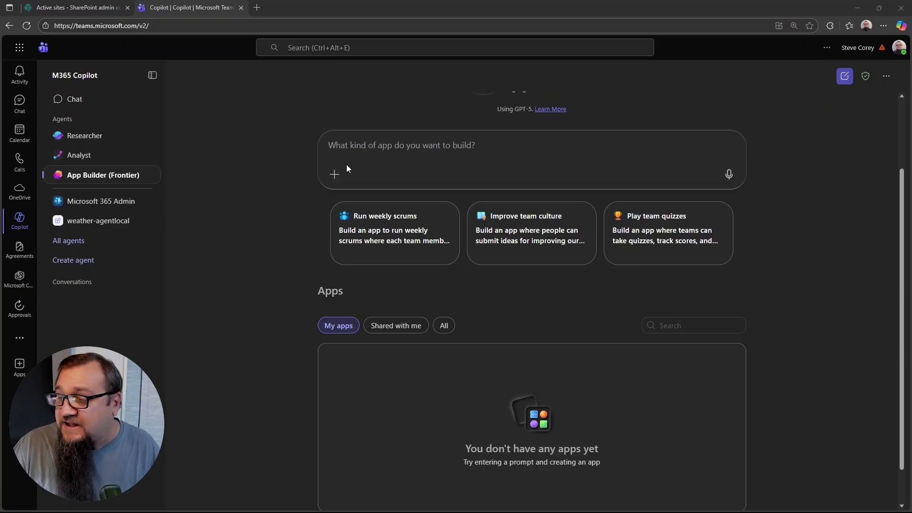
- Paste the saved wheel of misfortune spinner prompt from clipboard history and send it to App Builder
key("super+v")
key("Down")
key("Down")
key("Return")
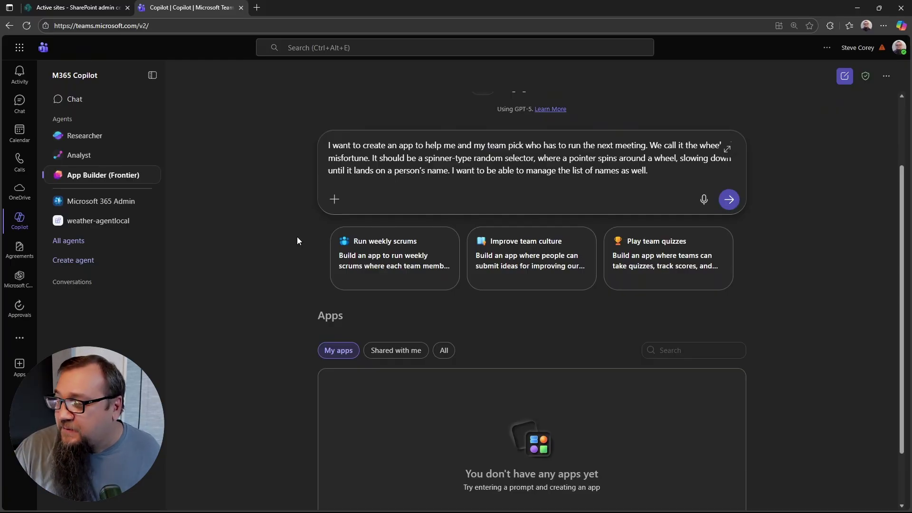
scroll(297, 236, "up", 1)
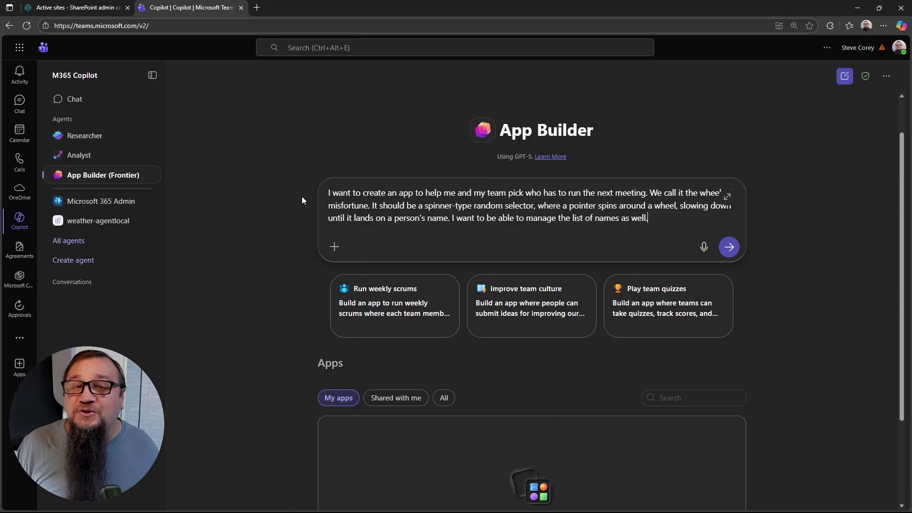
left_click(727, 247)
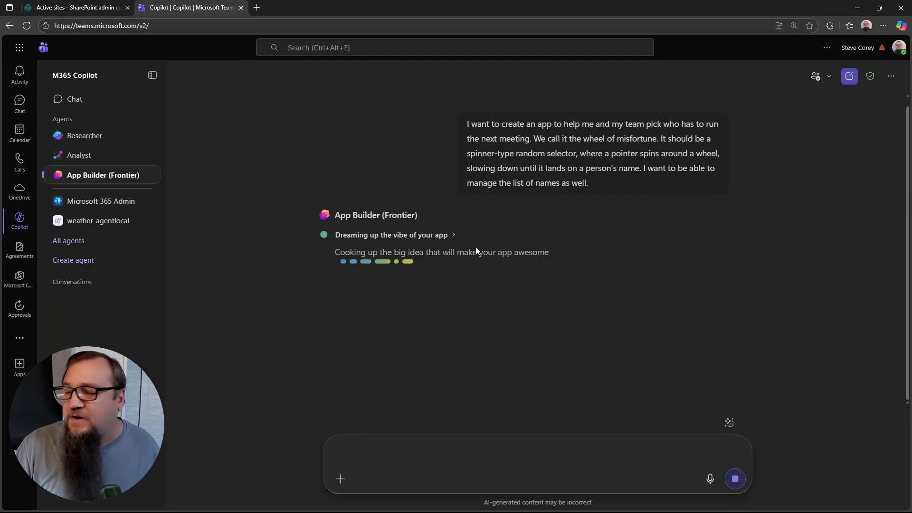
- Expand 'Dreaming up the vibe of your app' to show the 17-task build progress list
left_click(454, 236)
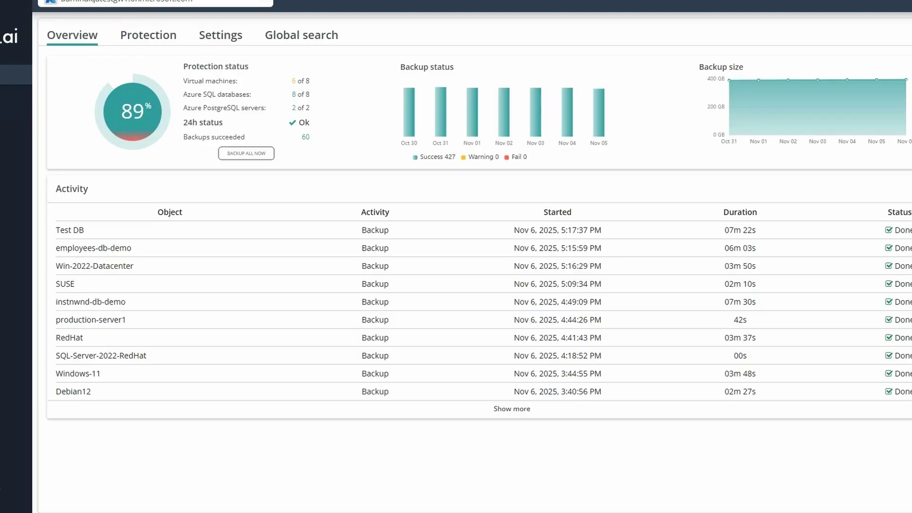
- Review the AFI.ai protected resources and SLA backup policies, ending on the Global search page
left_click(144, 43)
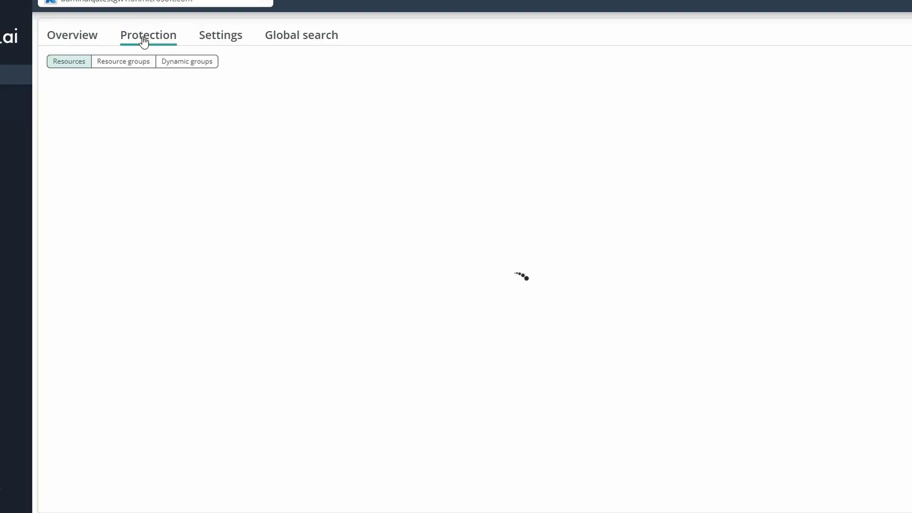
left_click(224, 43)
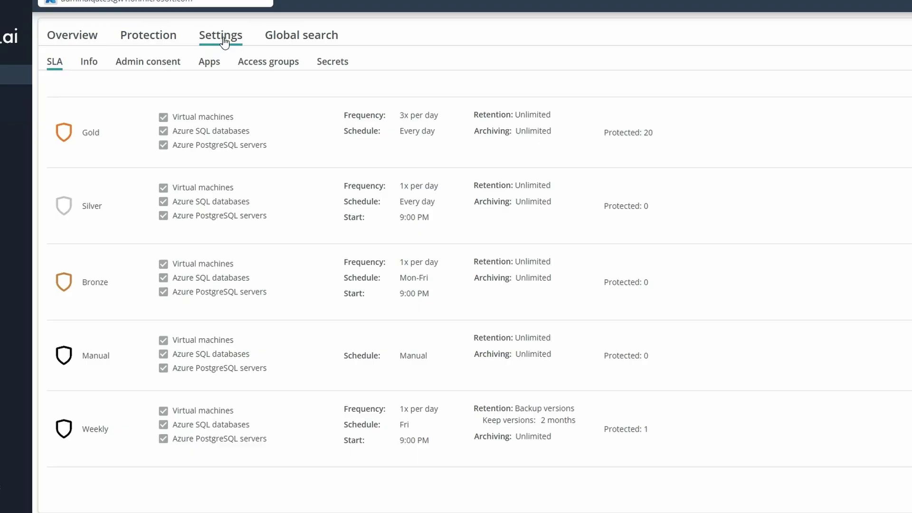
left_click(303, 40)
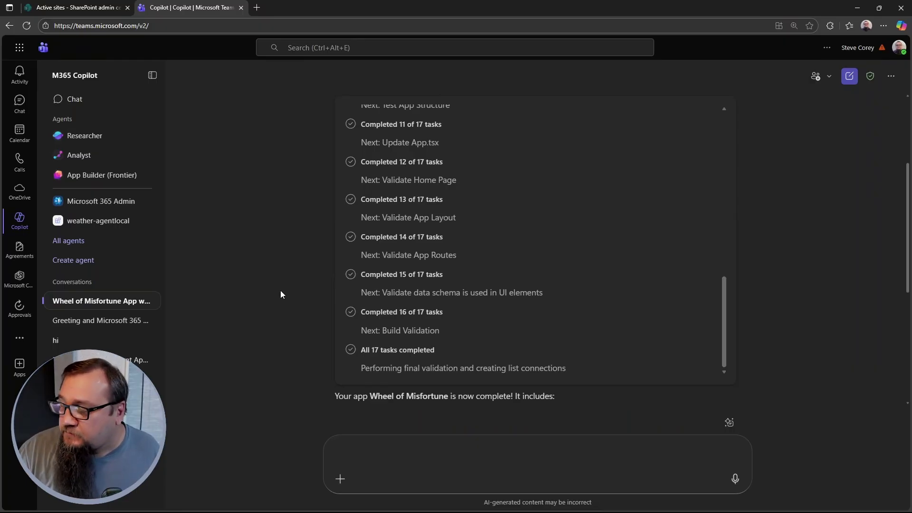
- Open the Wheel of Misfortune app's SharePoint lists in a new tab from the chat summary
scroll(283, 295, "down", 4)
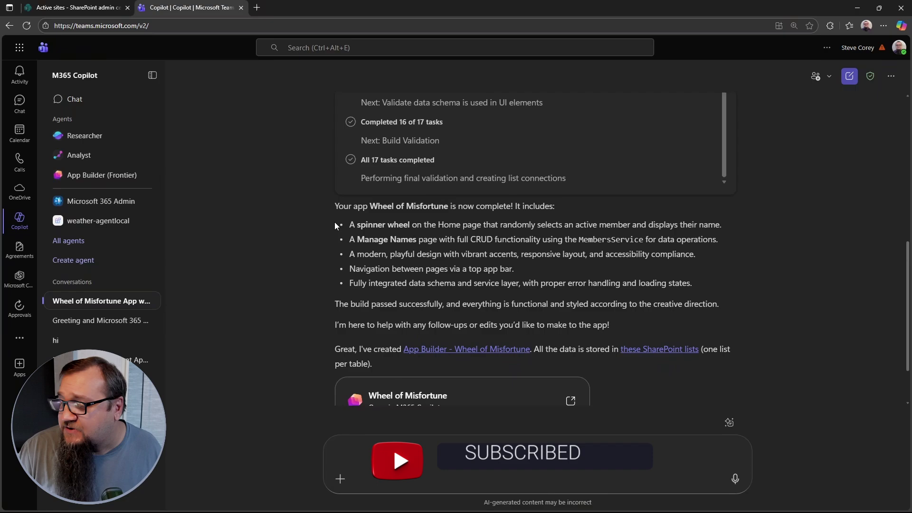
scroll(371, 261, "down", 1)
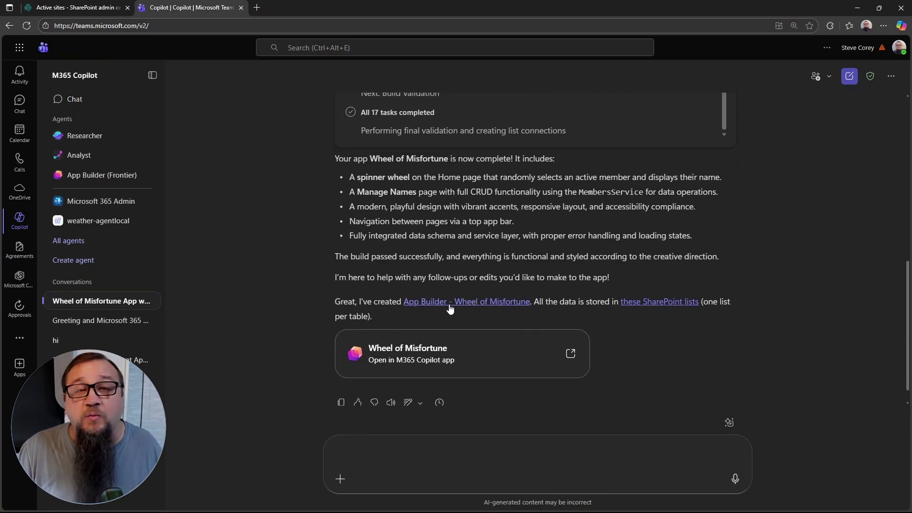
left_click(652, 303)
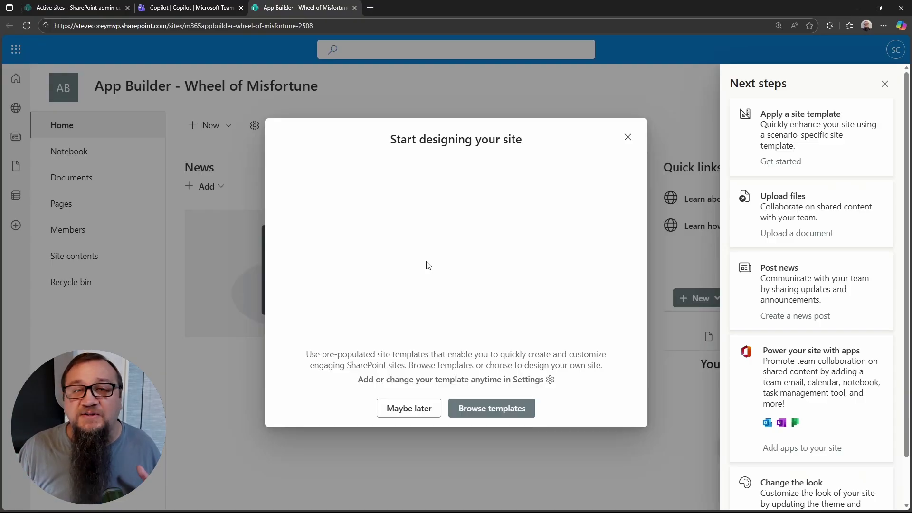
- View the site's five-member Members list via Site contents, then return to the Teams Copilot chat
left_click(406, 408)
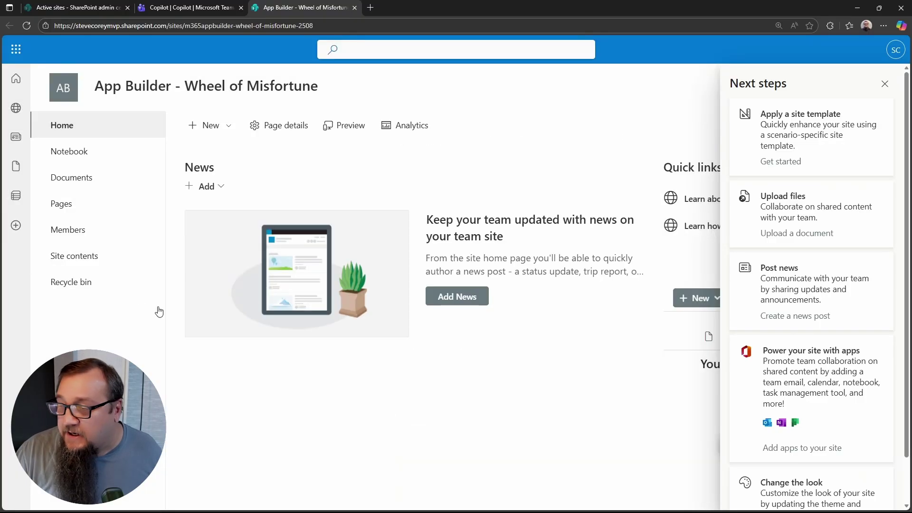
left_click(97, 259)
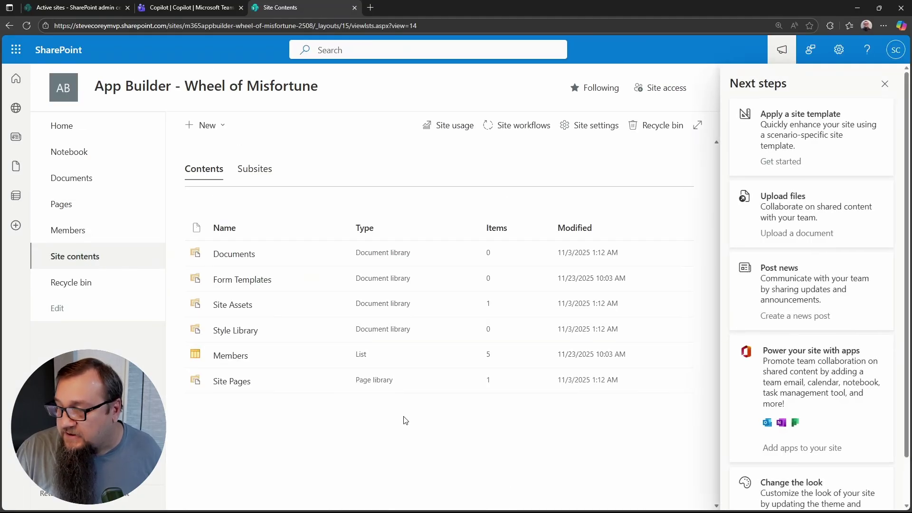
left_click(884, 84)
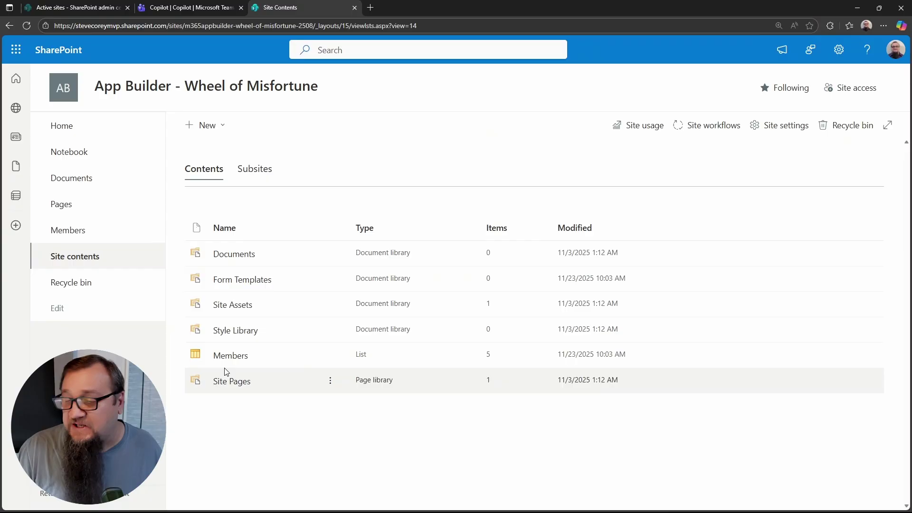
left_click(240, 359)
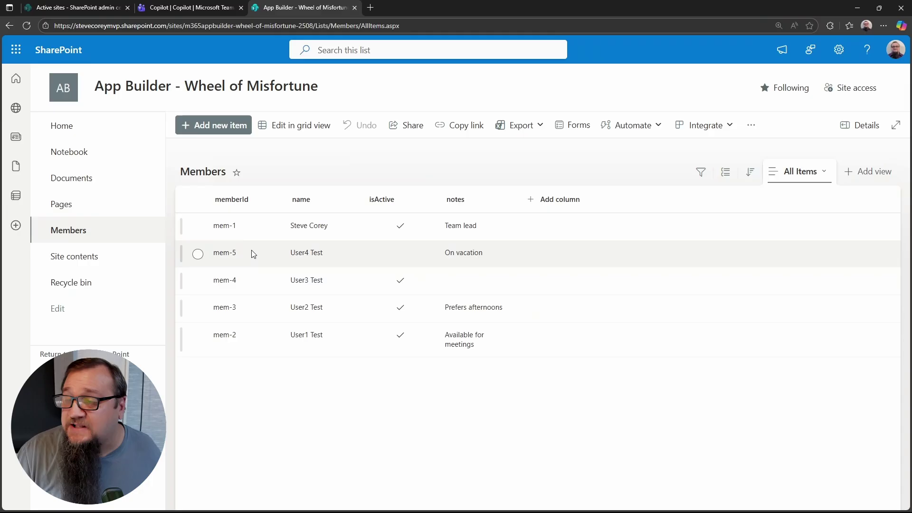
left_click(207, 12)
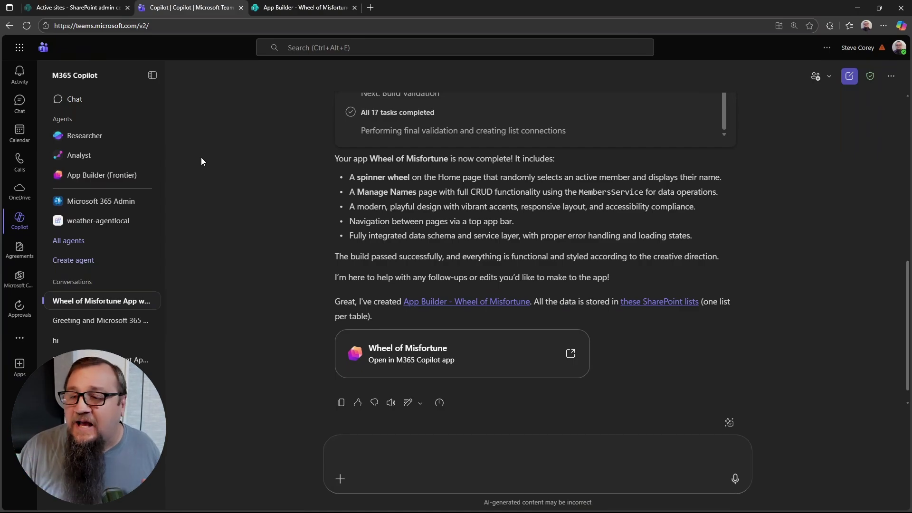
- Go to the App Builder (Frontier) home and find Wheel of Misfortune under My apps
left_click(79, 176)
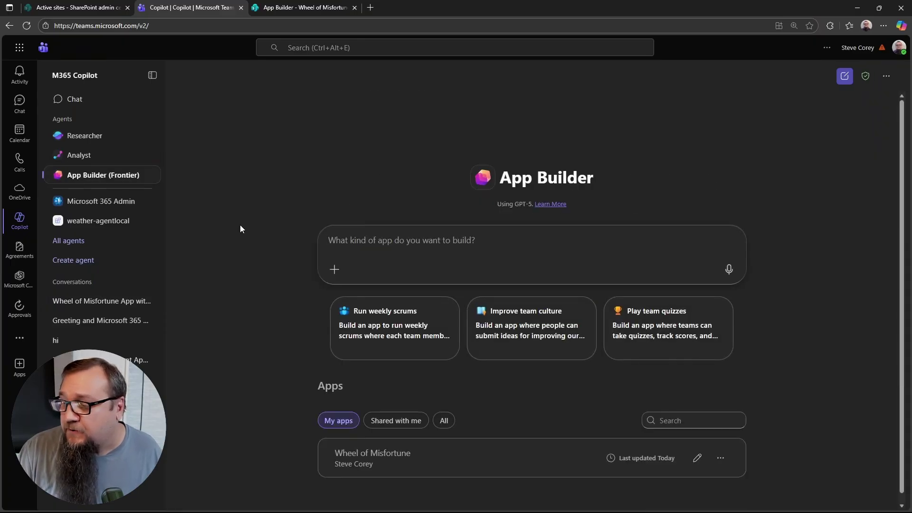
scroll(335, 282, "down", 1)
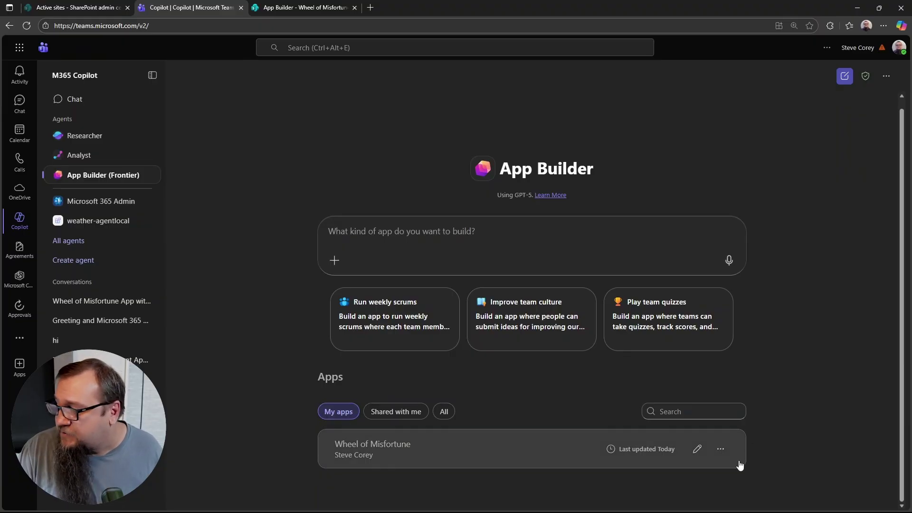
left_click(725, 454)
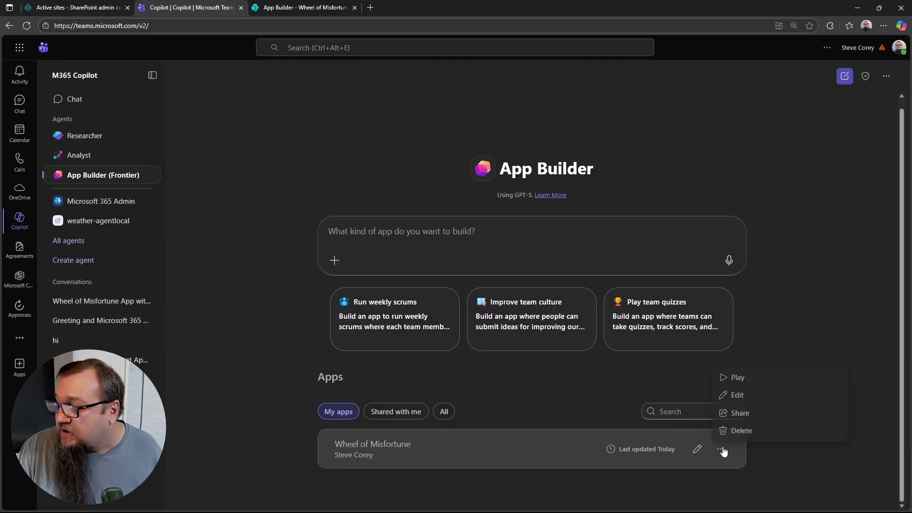
left_click(745, 382)
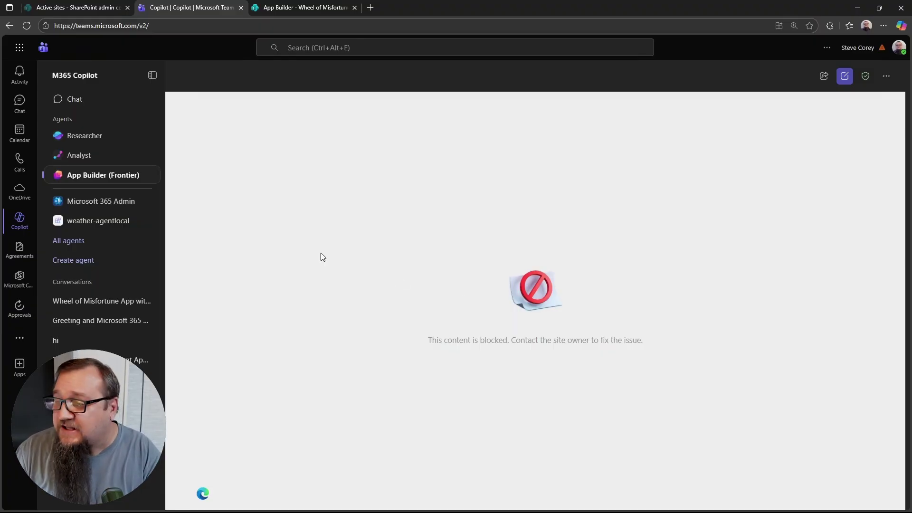
key("F5")
left_click(720, 449)
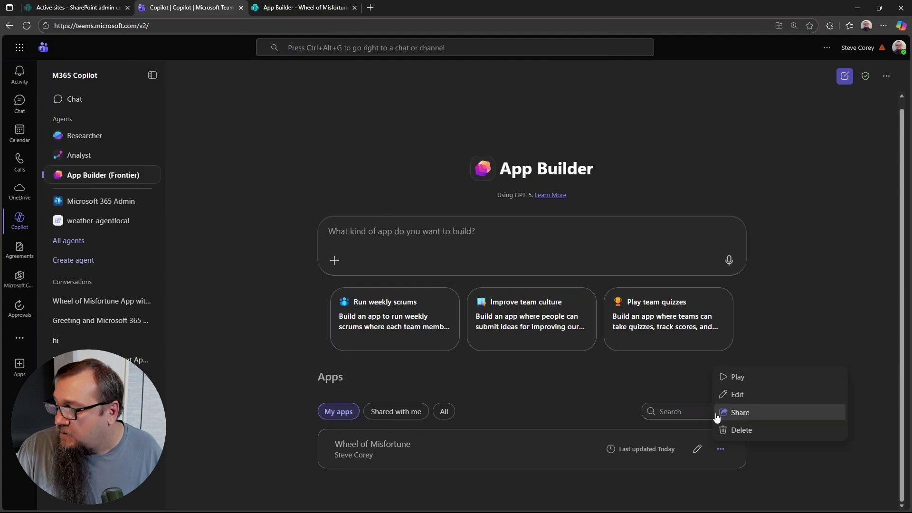
left_click(729, 377)
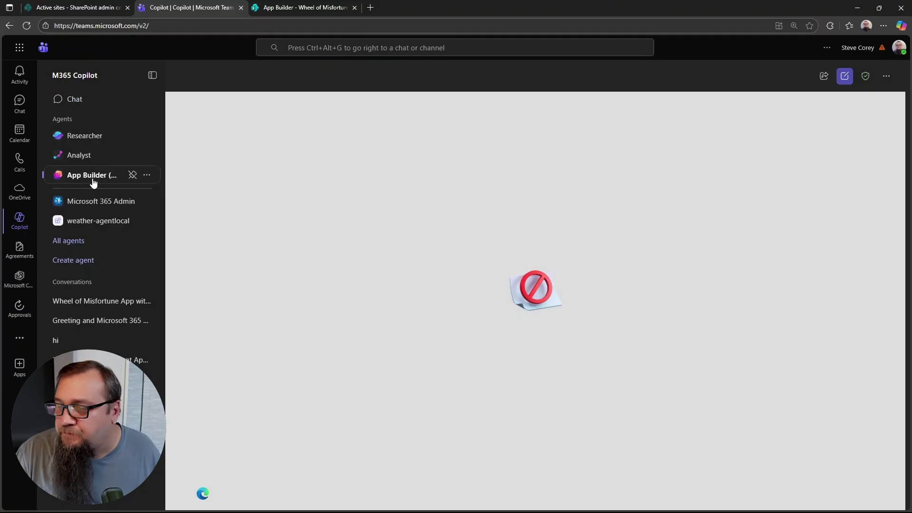
left_click(122, 175)
left_click(389, 245)
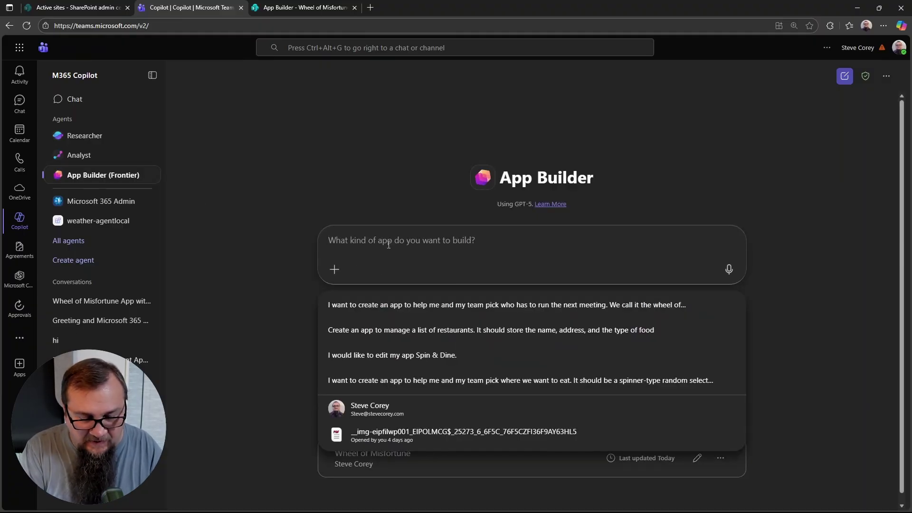
- Request a restaurant-picking spinner app with a manageable list, then open its SharePoint lists
type("I need a spin")
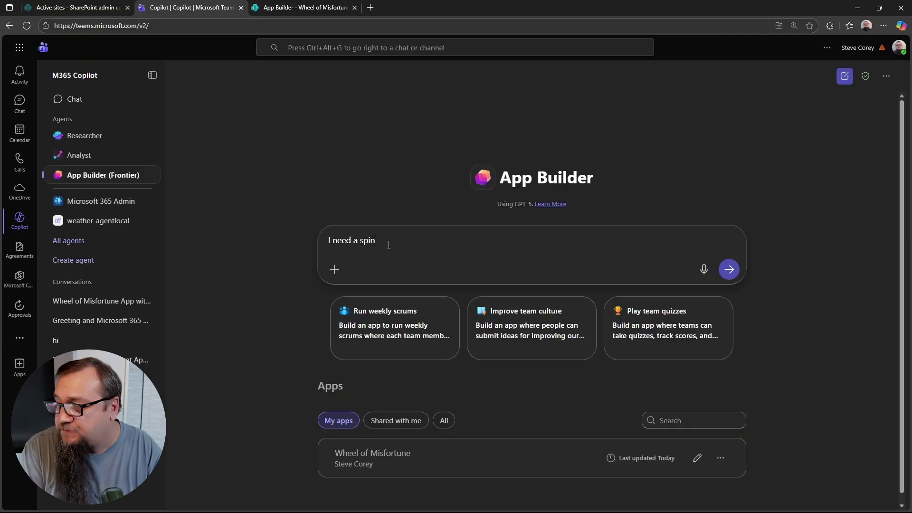
type("ner app")
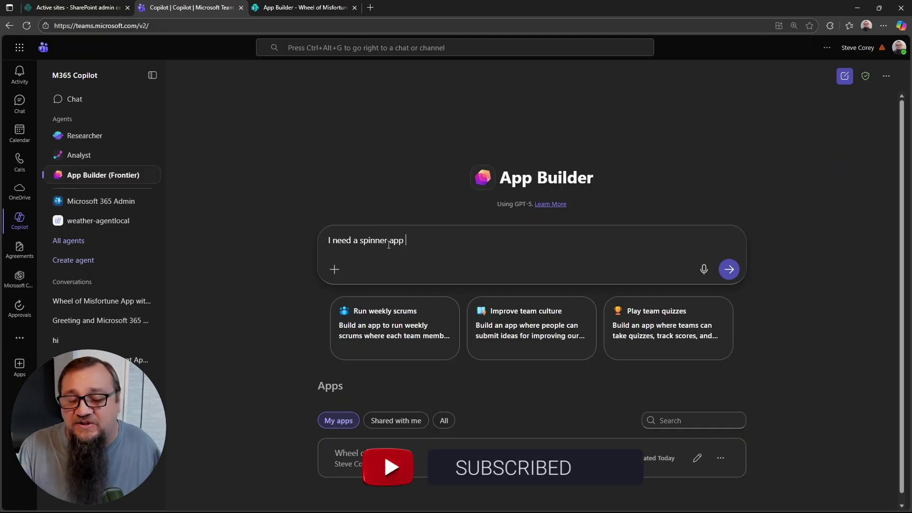
type(" to ")
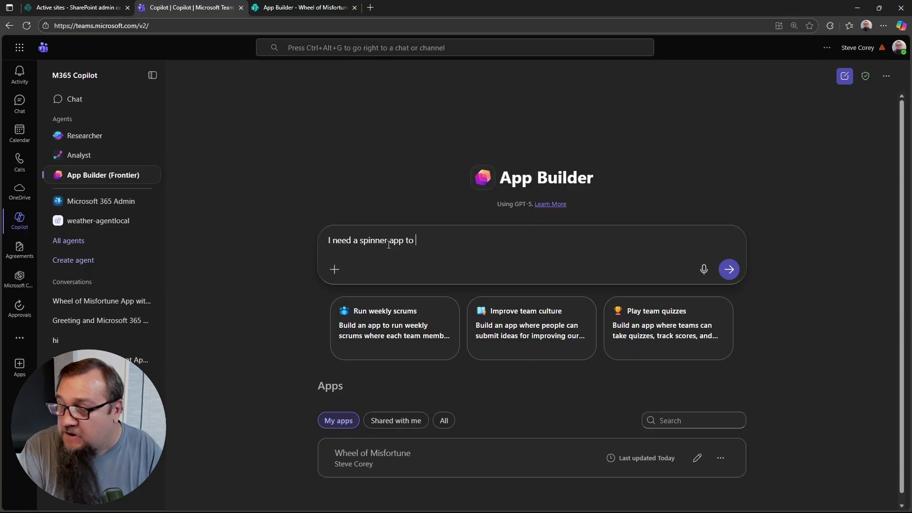
type("pick a resta")
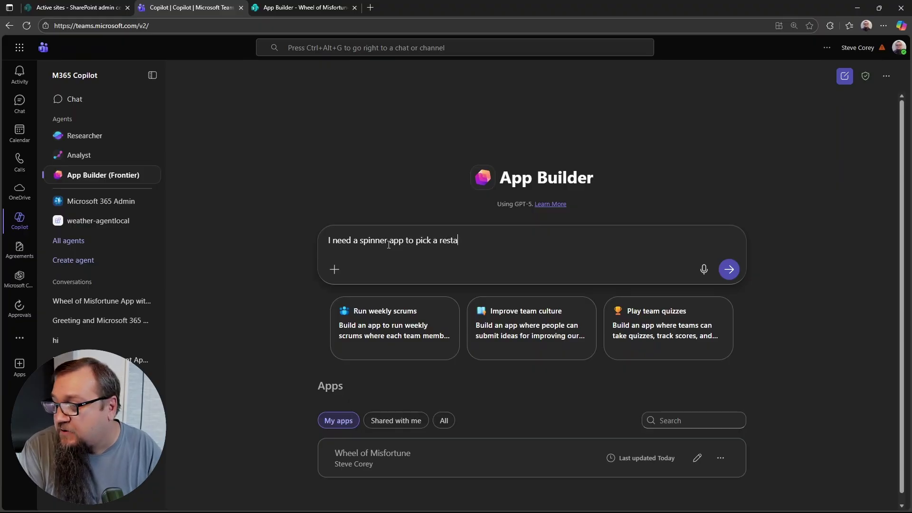
type("urant.")
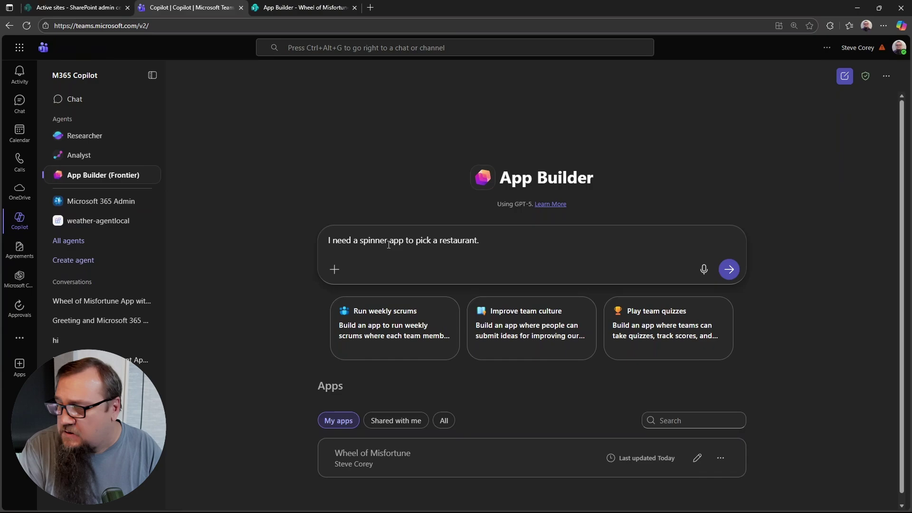
type("I mean")
key("BackSpace")
key("BackSpace")
key("BackSpace")
key("BackSpace")
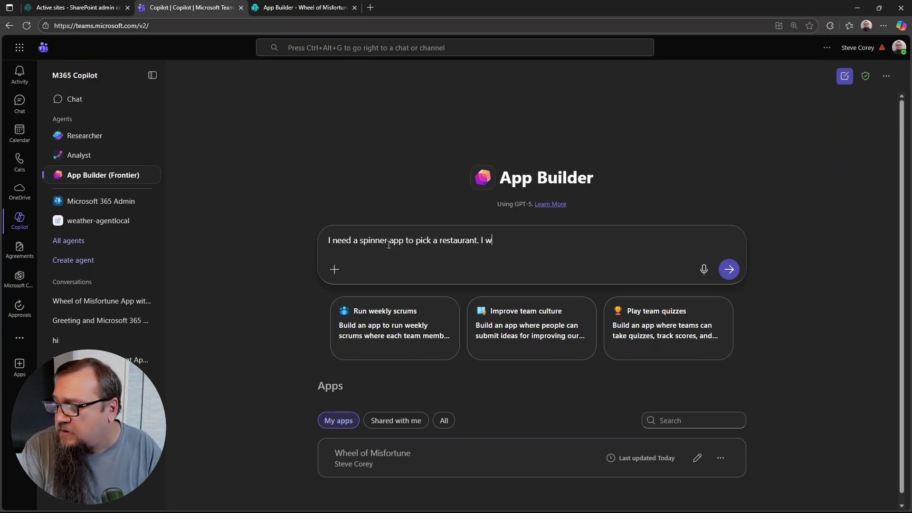
type("also want to be a")
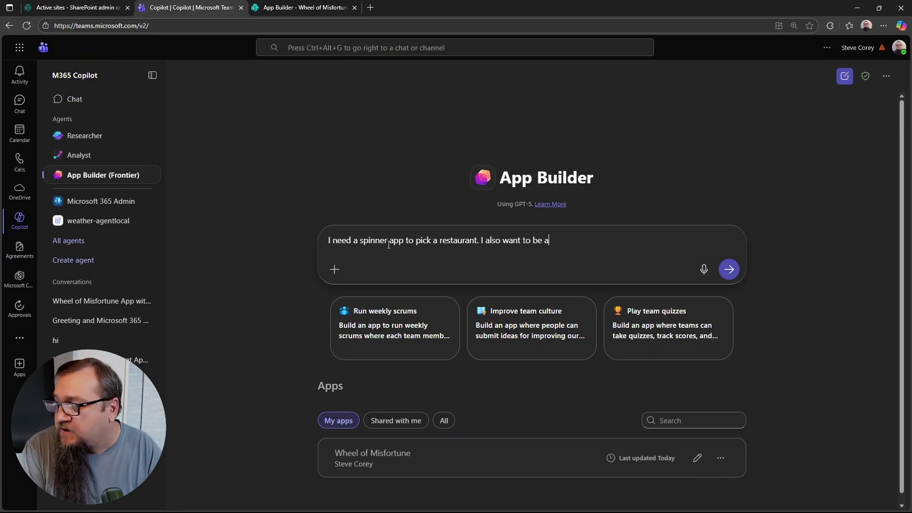
type("ble to manage the")
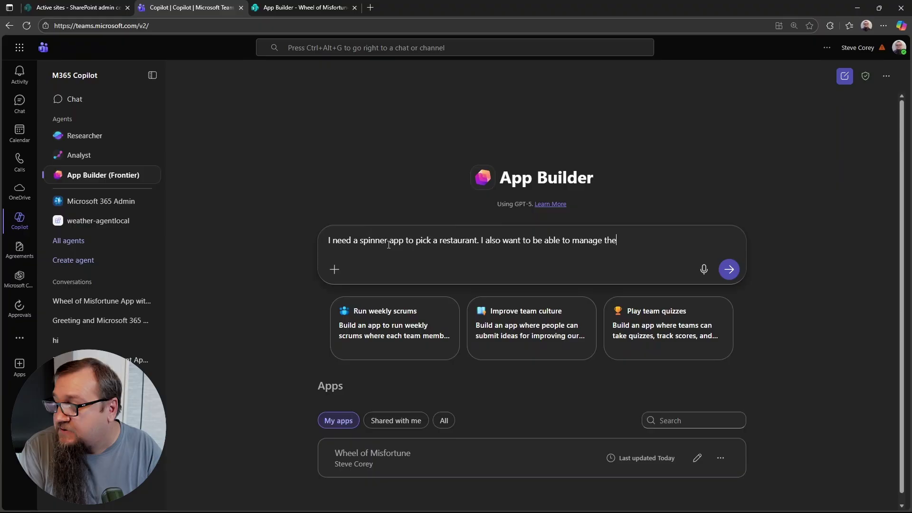
type(" list.")
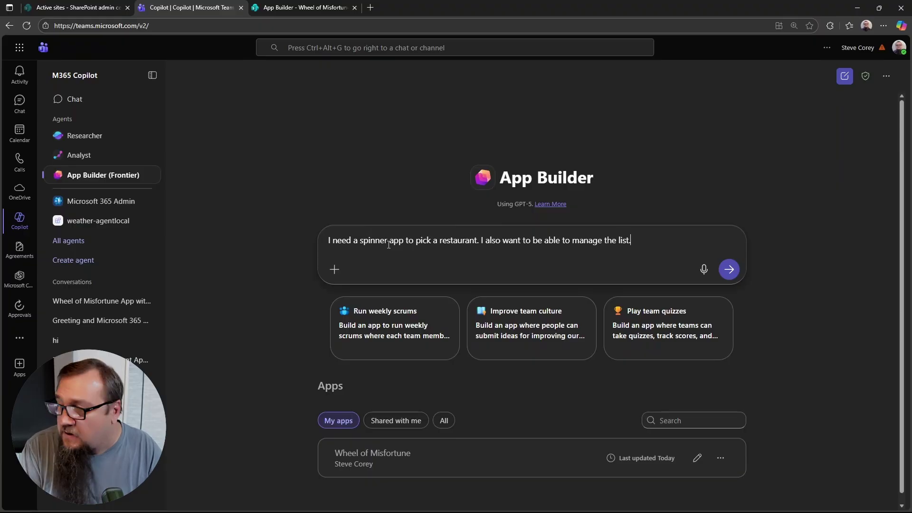
key("Return")
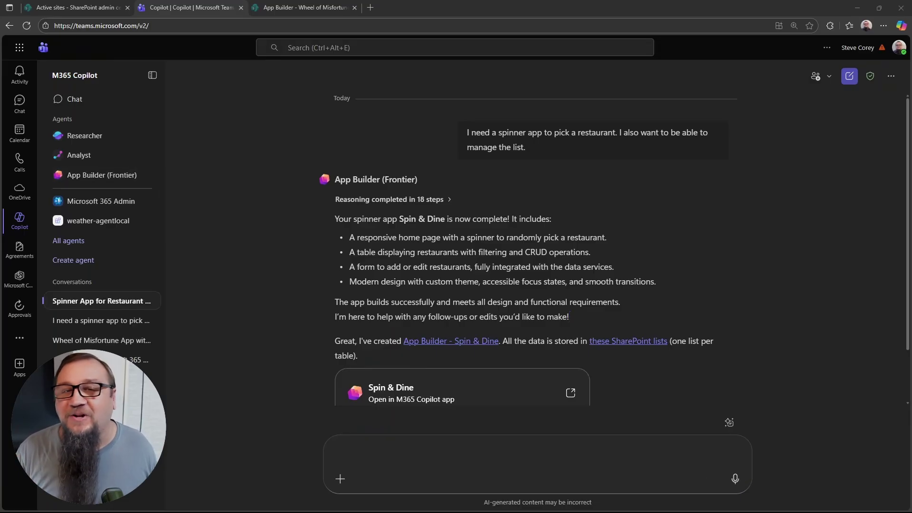
left_click(71, 281)
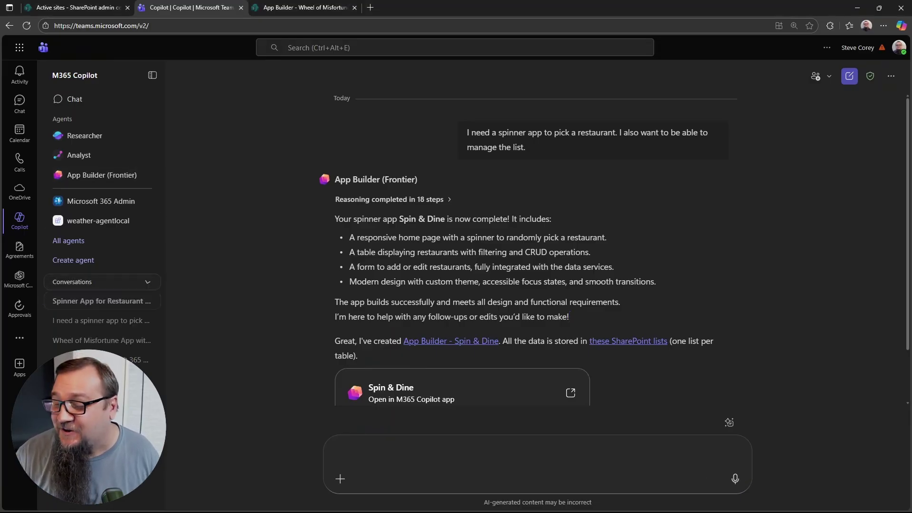
left_click(638, 347)
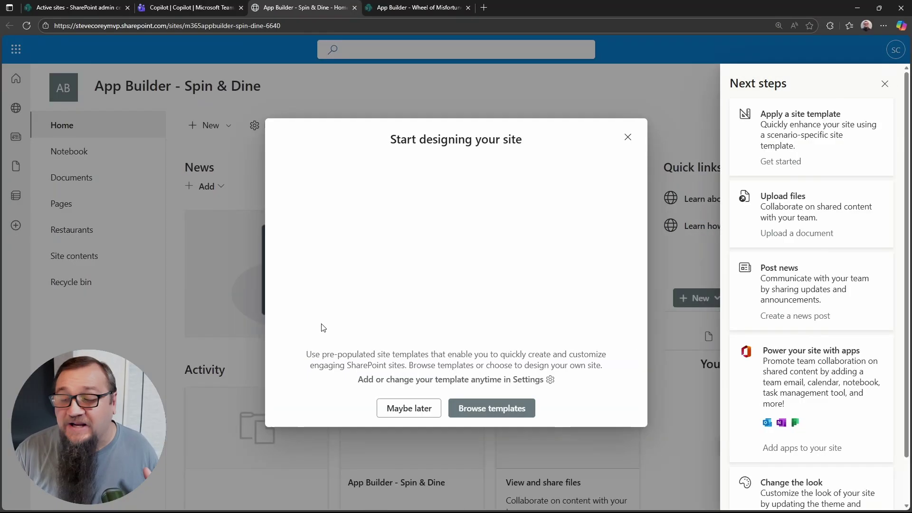
- Open the Spin & Dine Restaurants list in SharePoint, then return to Copilot in Teams
left_click(394, 411)
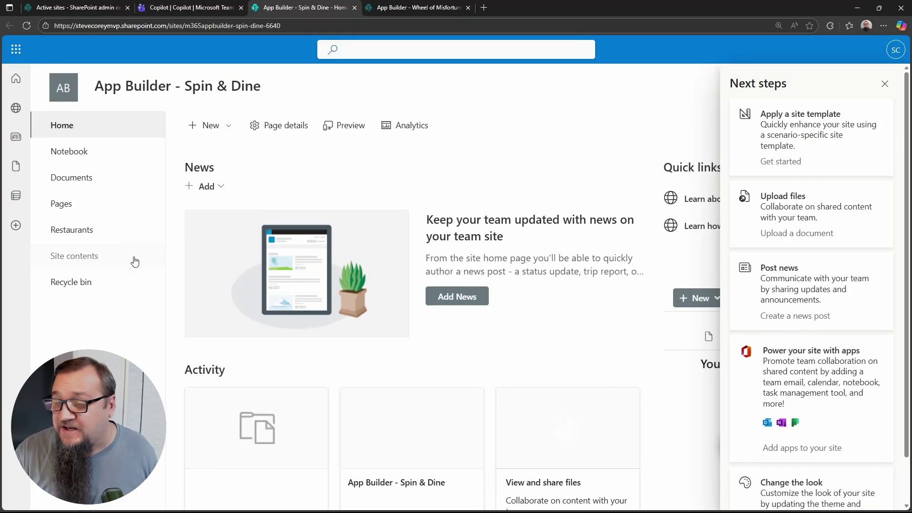
left_click(76, 237)
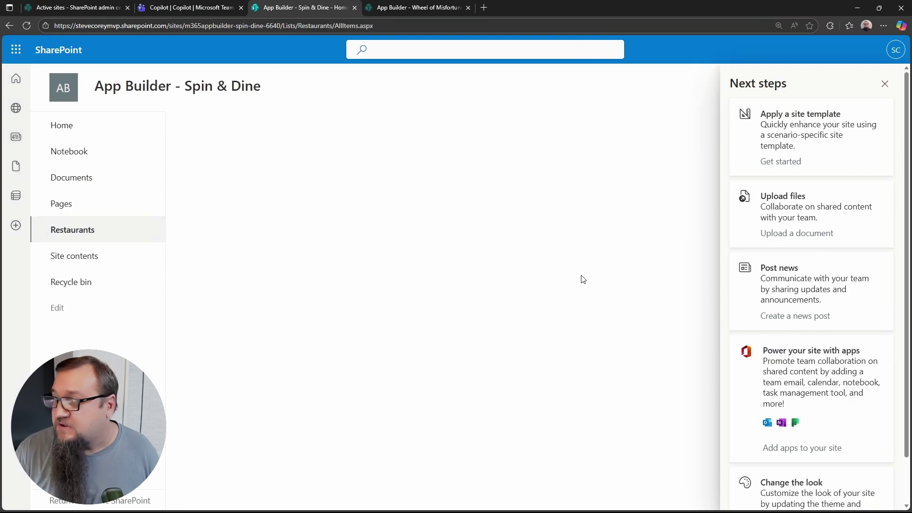
left_click(885, 85)
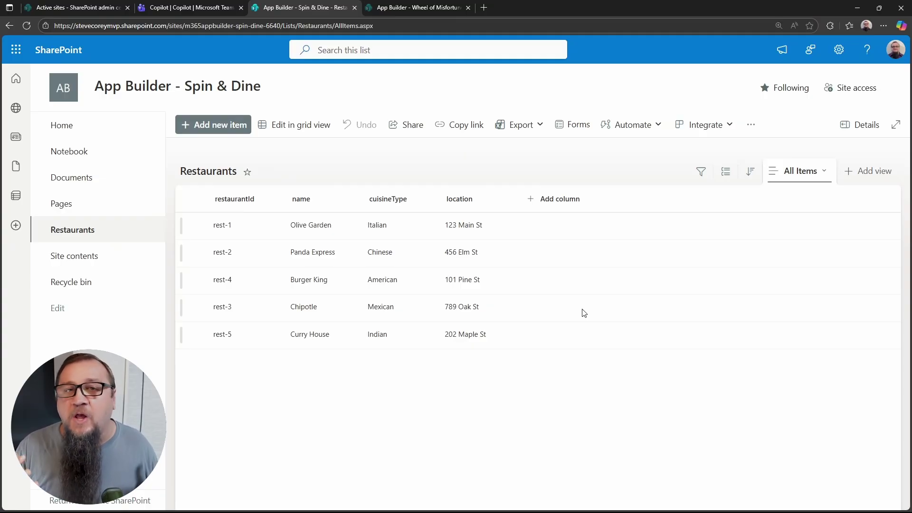
left_click(181, 9)
left_click(89, 175)
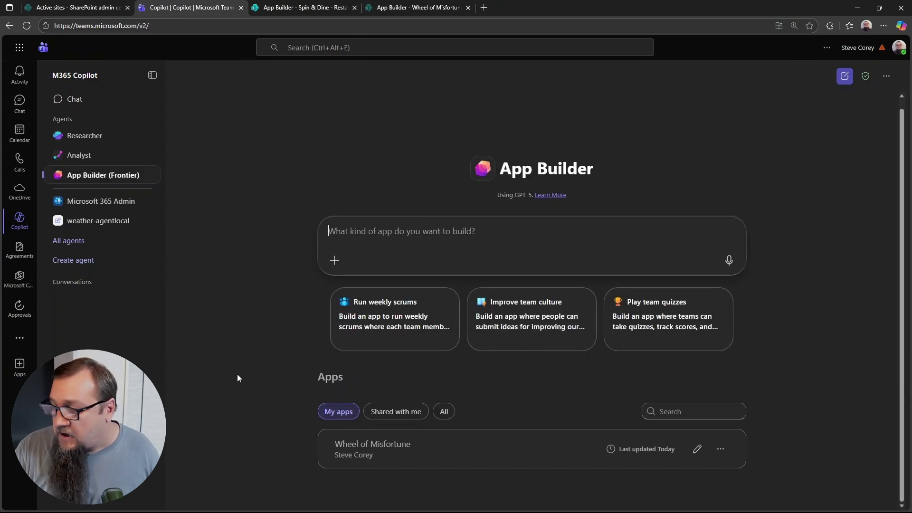
key("F5")
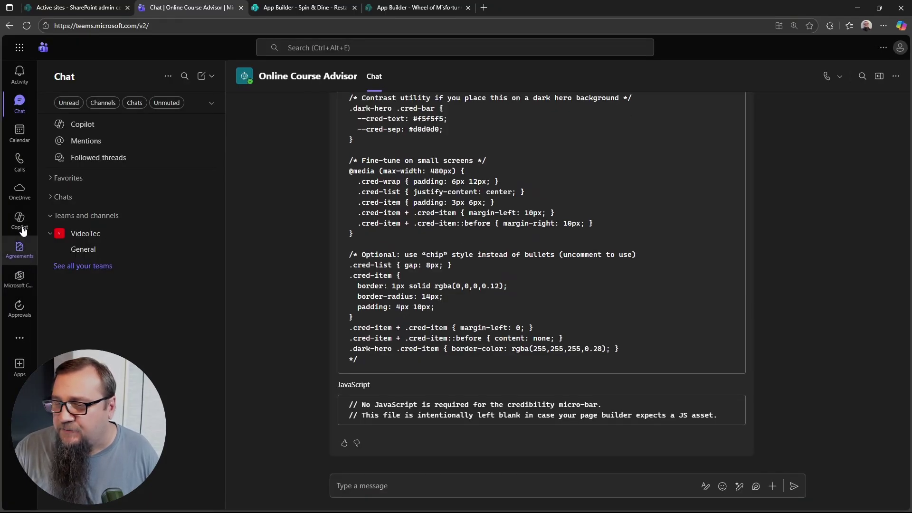
left_click(21, 223)
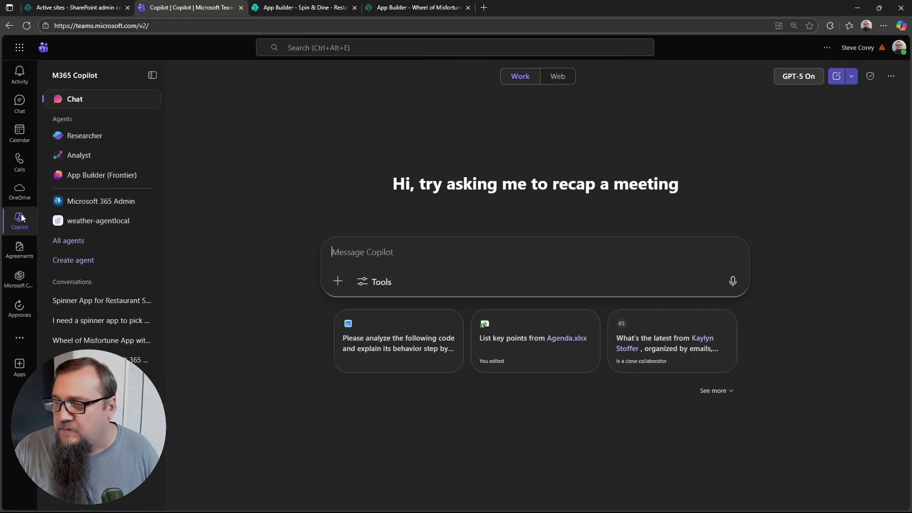
left_click(98, 178)
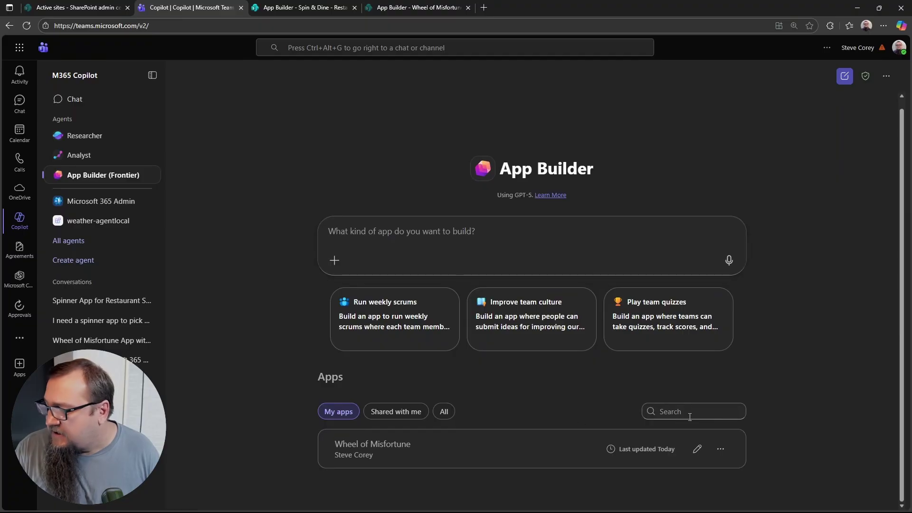
left_click(721, 449)
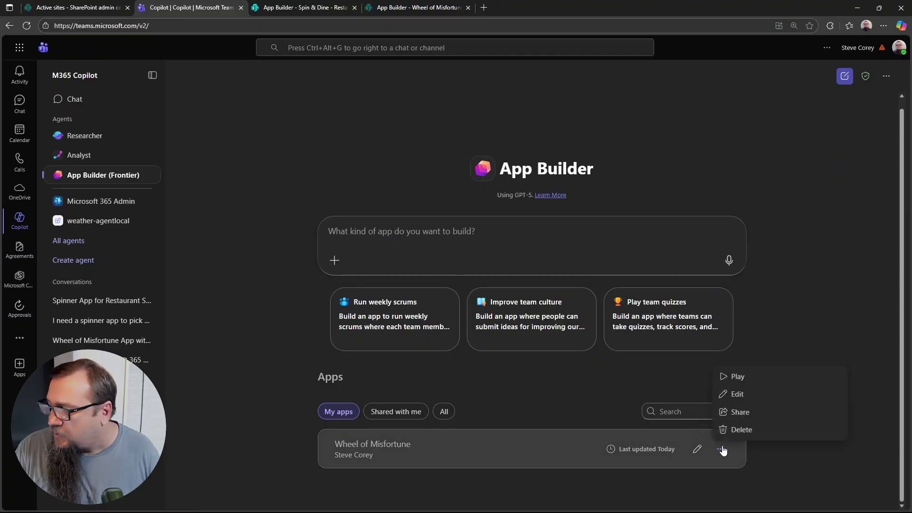
left_click(736, 377)
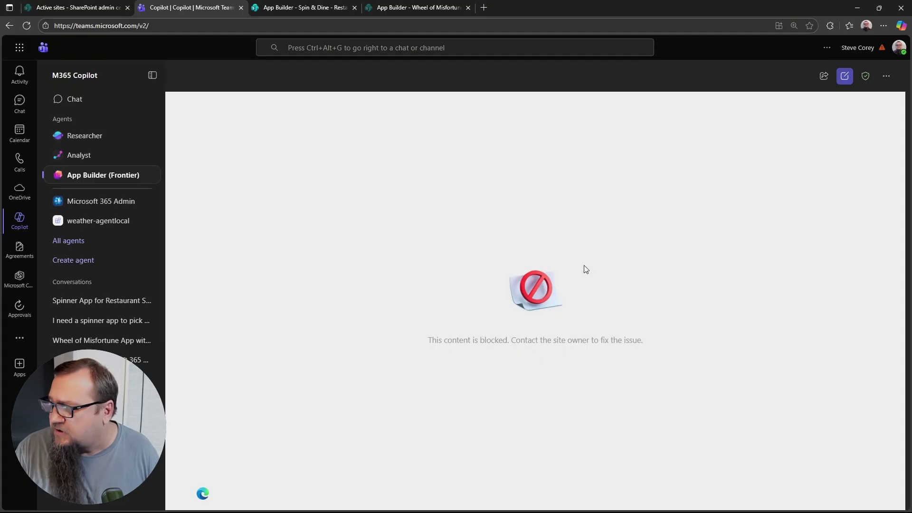
left_click(847, 78)
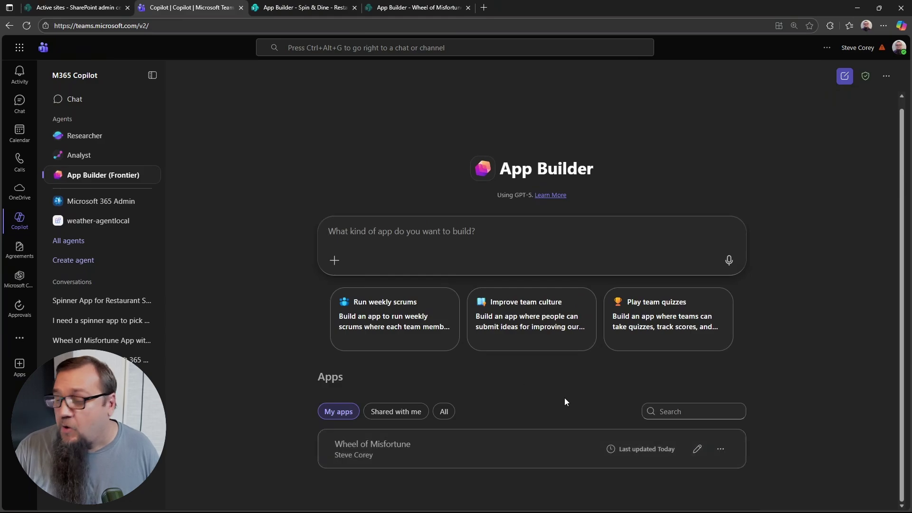
- Edit Wheel of Misfortune and send App Builder the message 'Hey, this thing is broken'
left_click(697, 449)
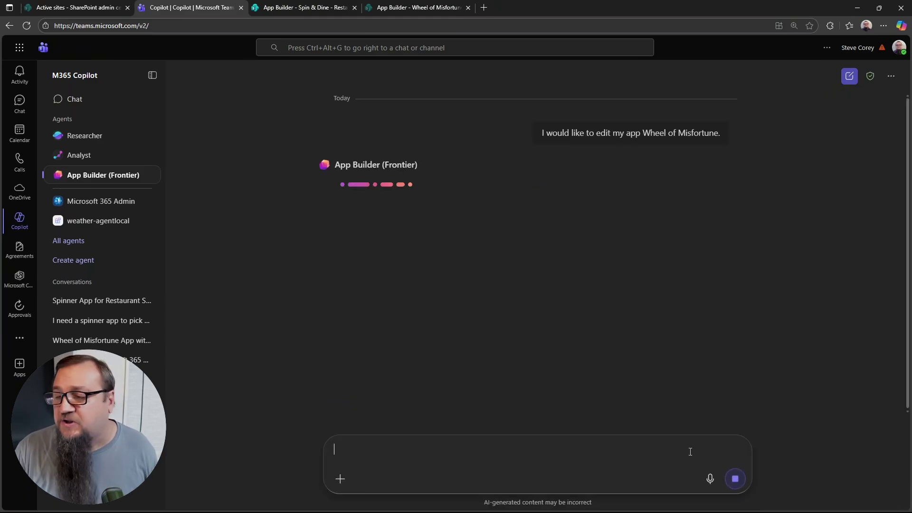
left_click(455, 447)
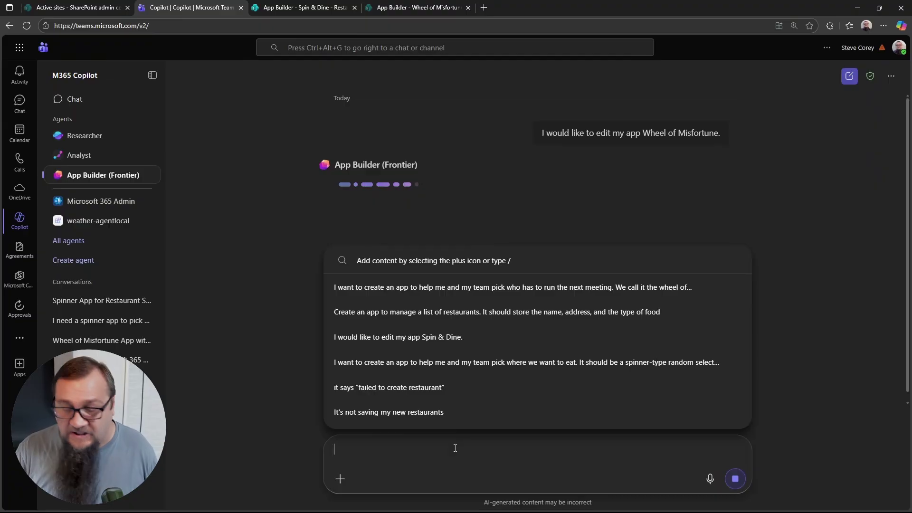
type("Hey, thi")
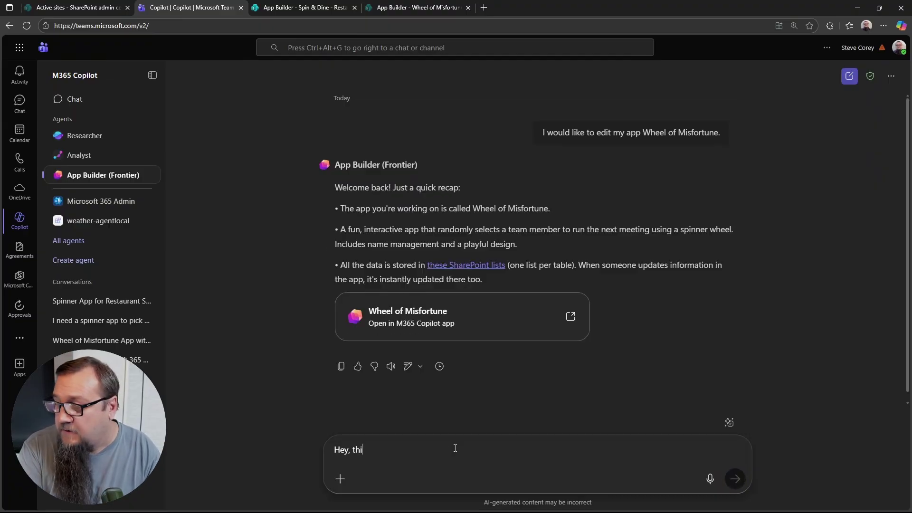
type("s thing is b")
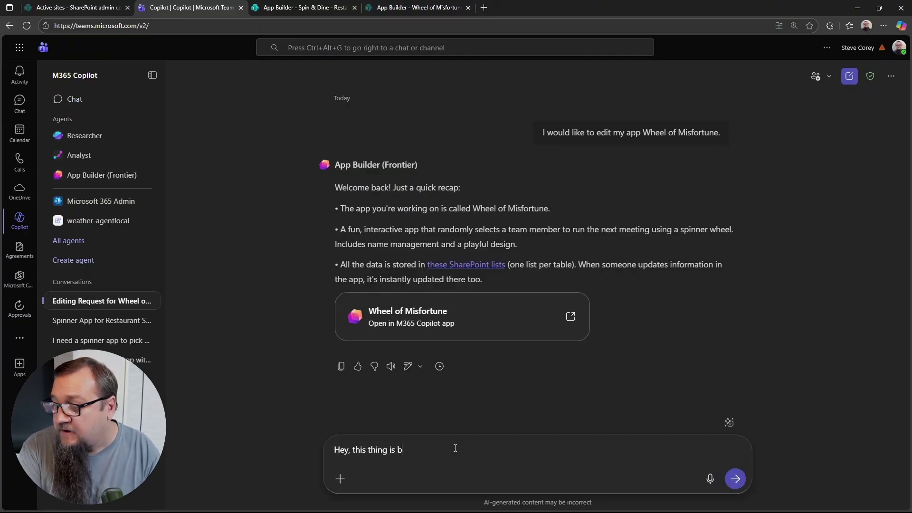
type("roken")
key("Return")
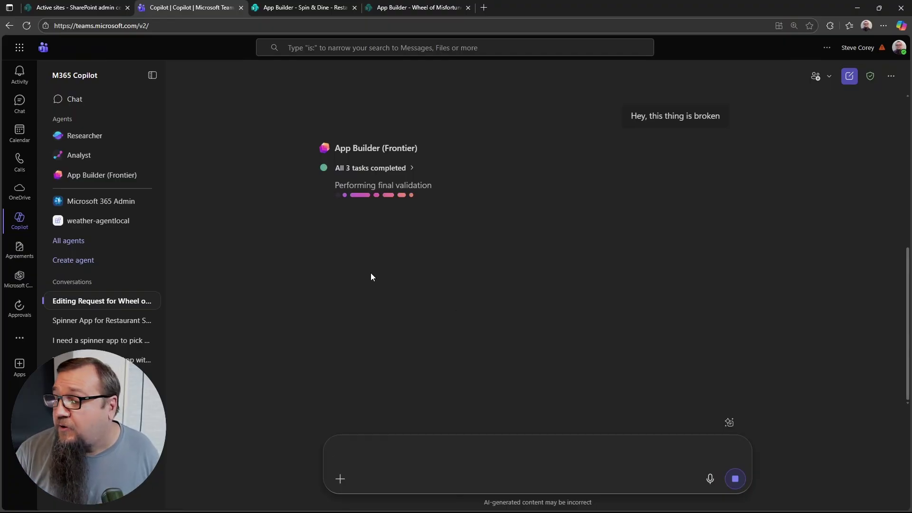
- Check the three completed fix tasks, then start a new App Builder chat
left_click(413, 168)
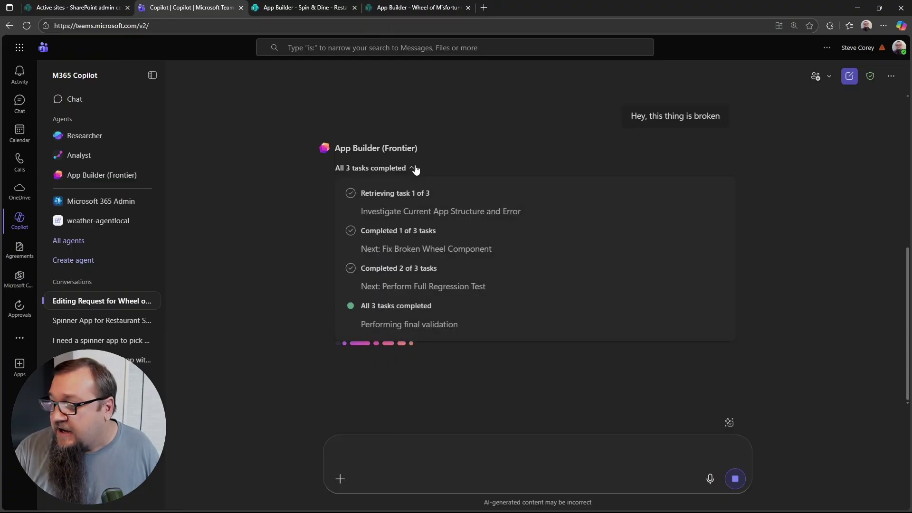
left_click(408, 172)
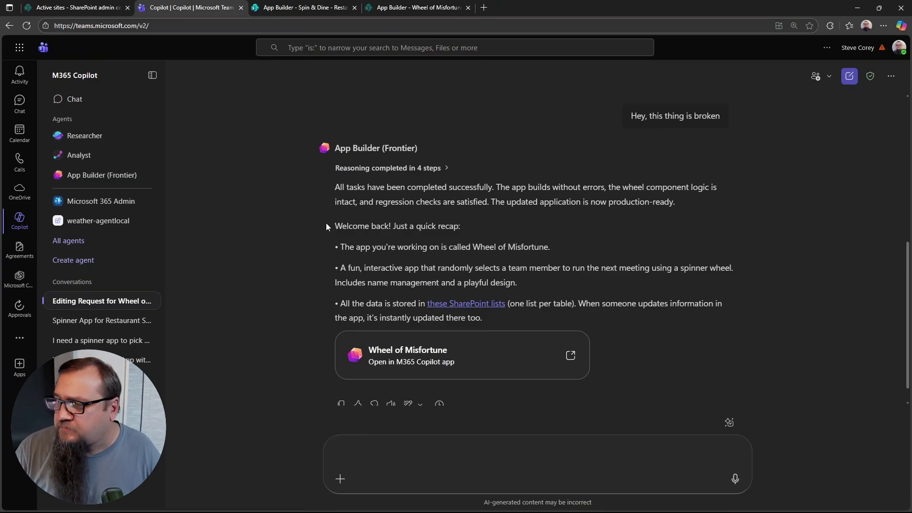
left_click(849, 75)
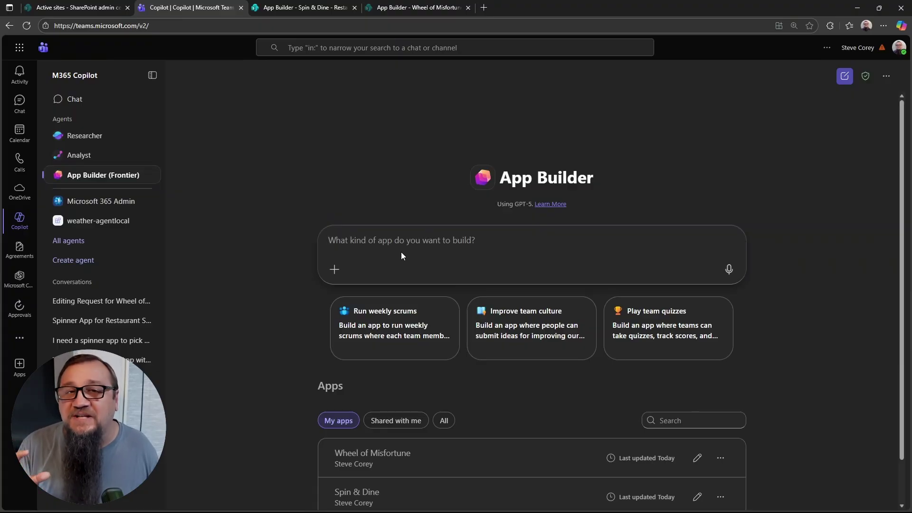
scroll(475, 309, "down", 2)
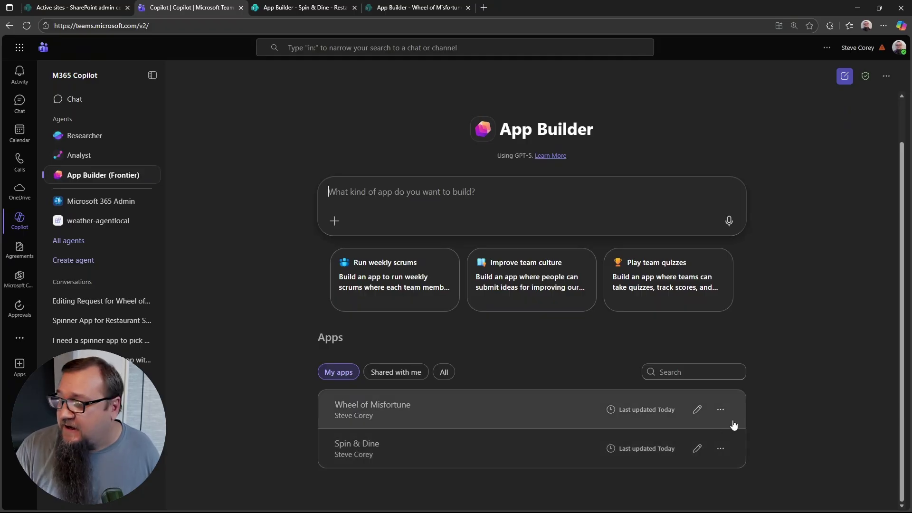
left_click(721, 409)
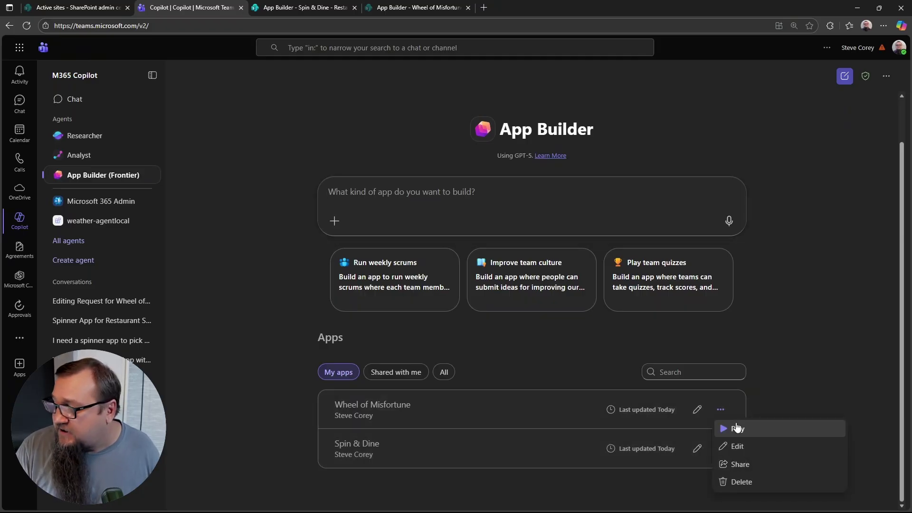
left_click(736, 427)
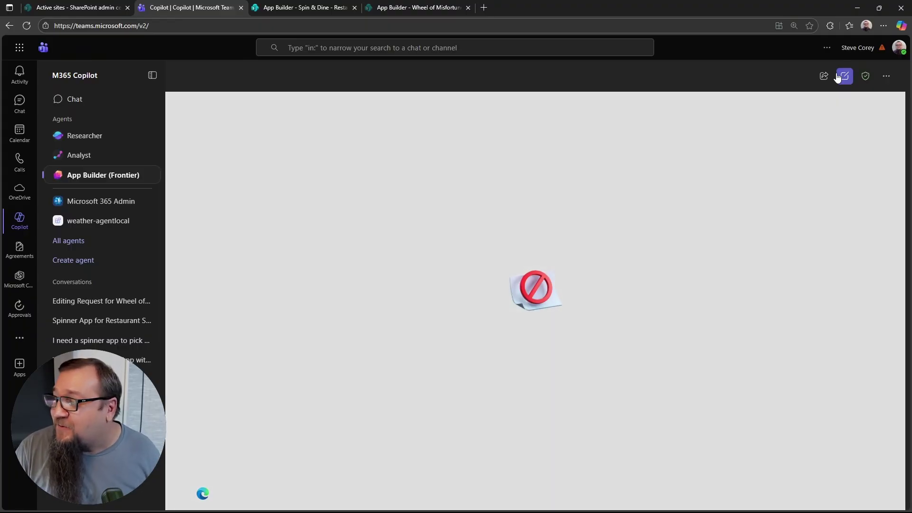
left_click(844, 76)
scroll(609, 371, "down", 1)
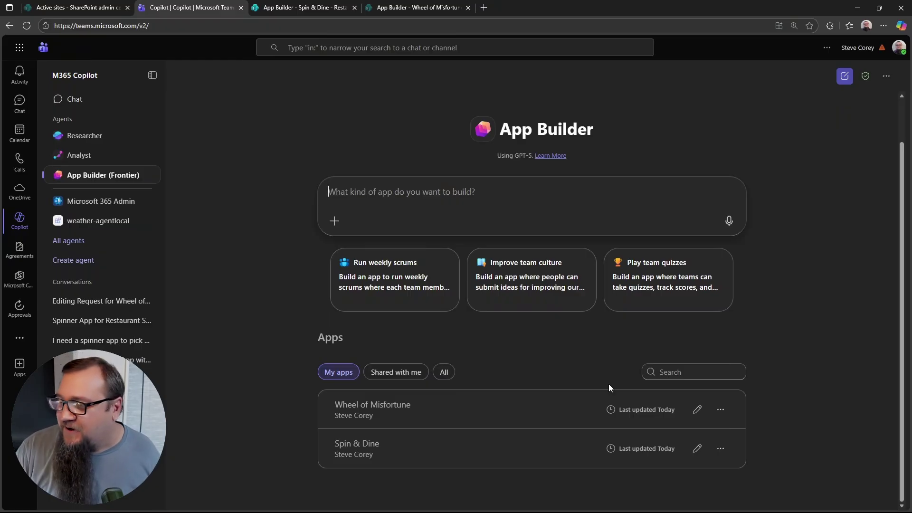
left_click(720, 450)
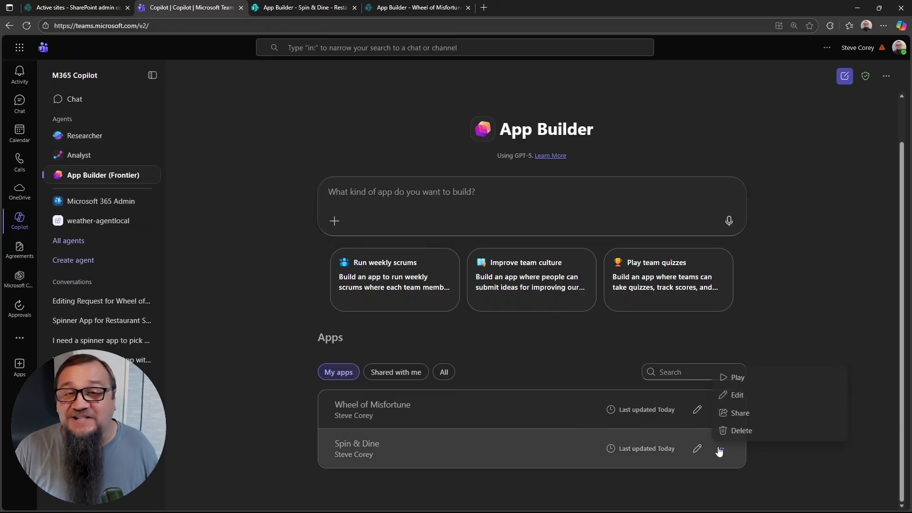
left_click(736, 376)
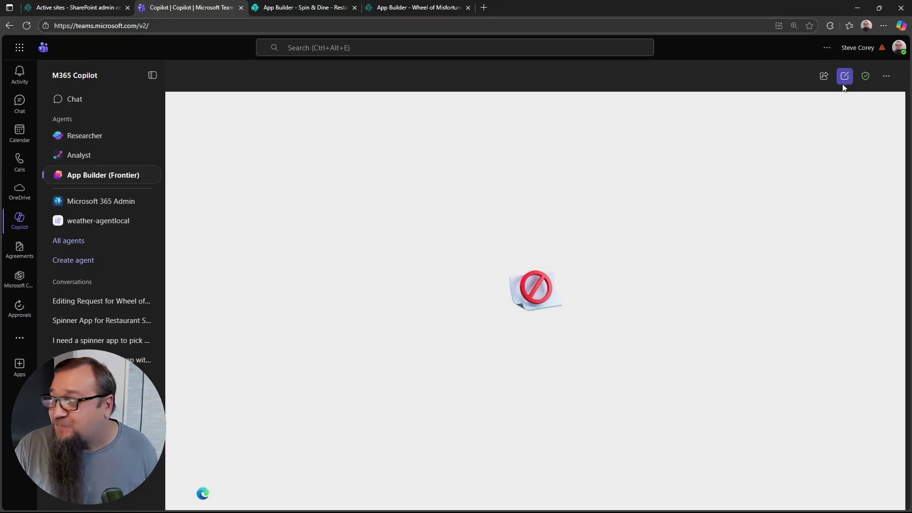
left_click(845, 79)
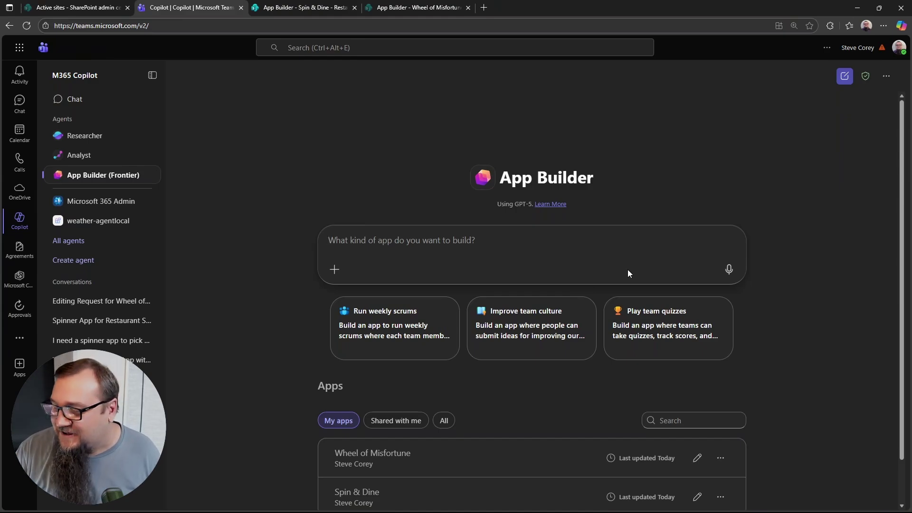
scroll(656, 323, "down", 1)
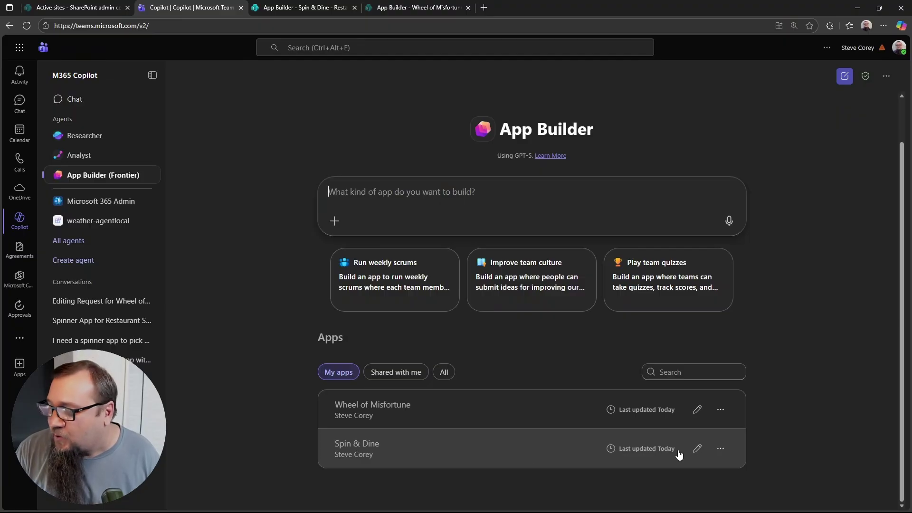
left_click(721, 448)
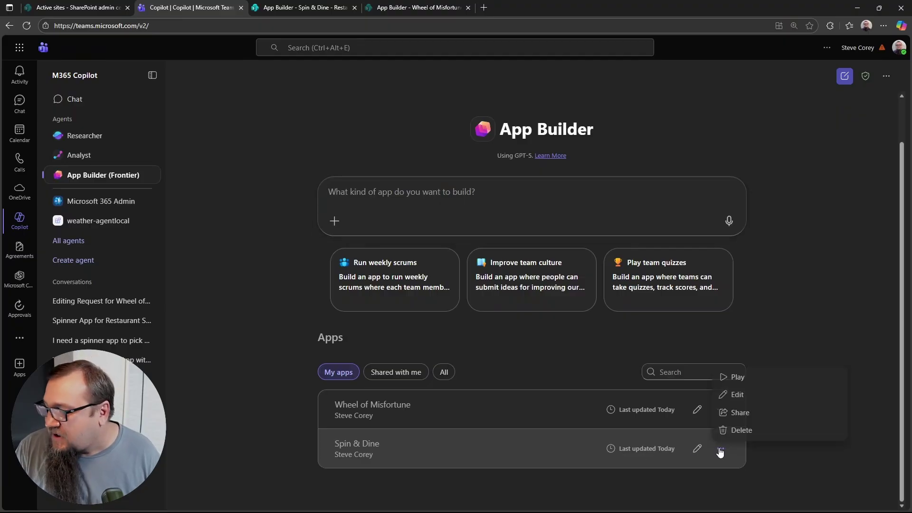
left_click(737, 412)
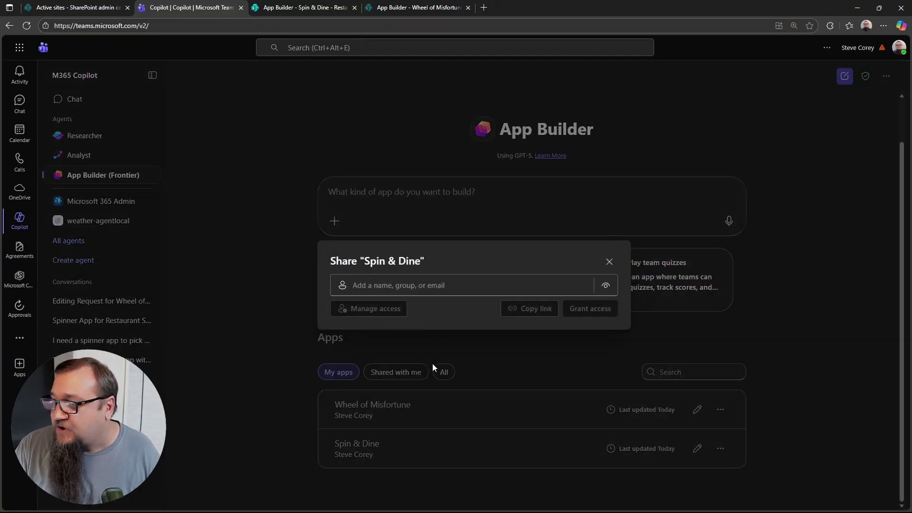
left_click(401, 308)
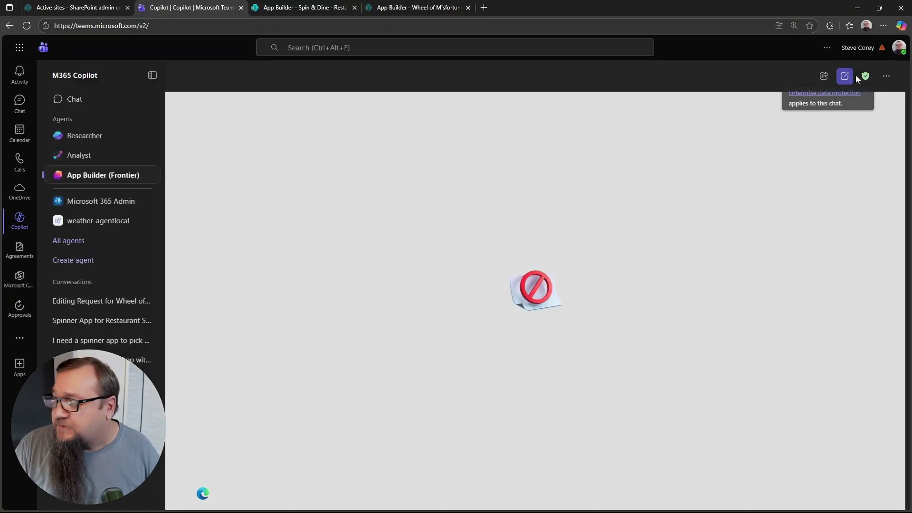
left_click(845, 77)
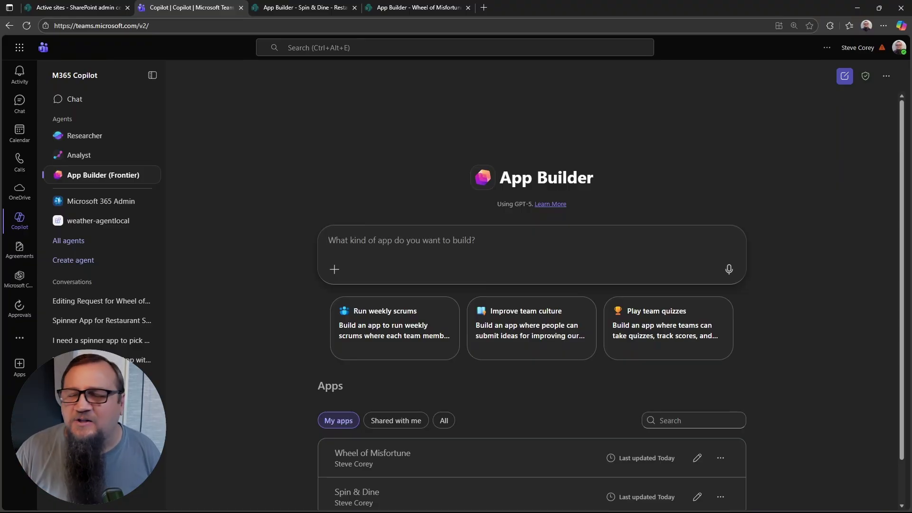
- In the Wheel of Misfortune Members list, change the isActive column type to Single line of text
left_click(413, 7)
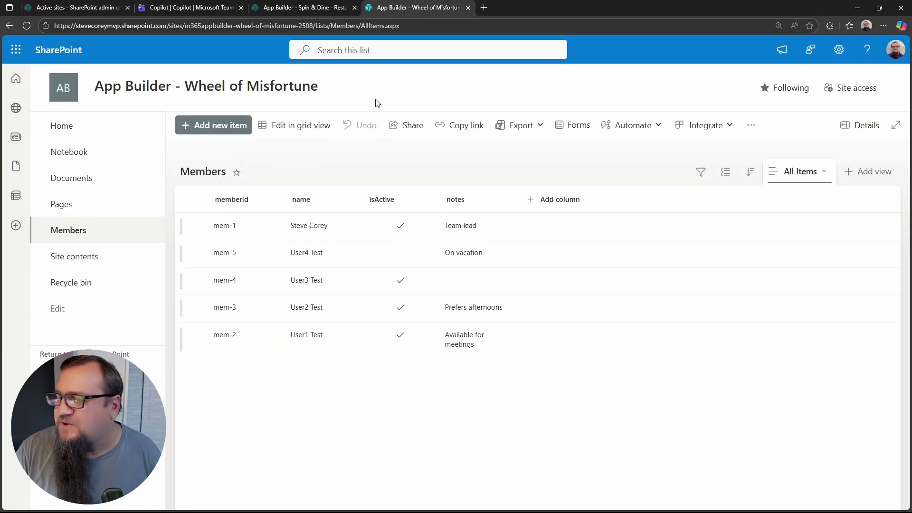
left_click(407, 202)
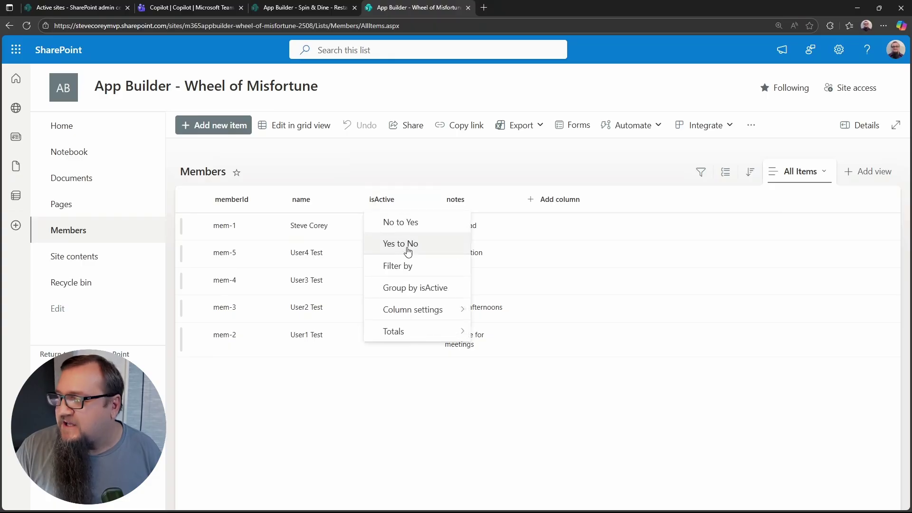
mouse_move(432, 318)
left_click(485, 308)
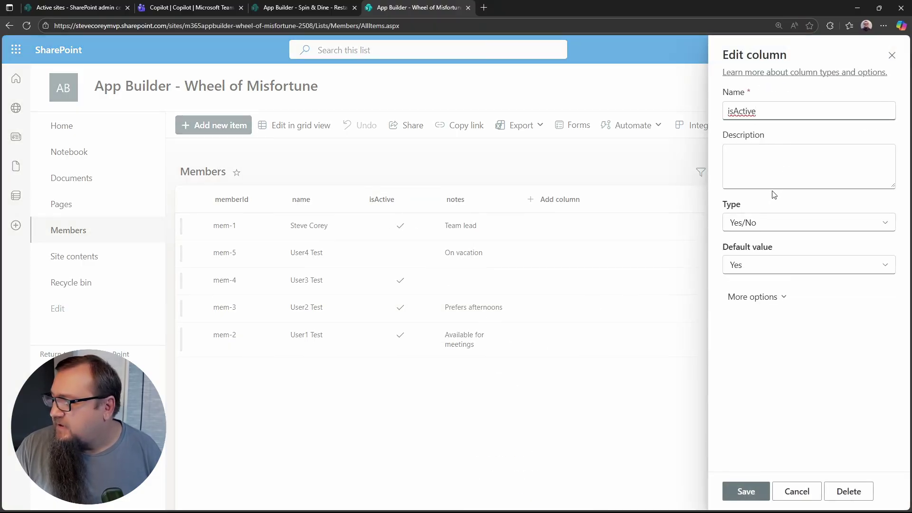
left_click(762, 227)
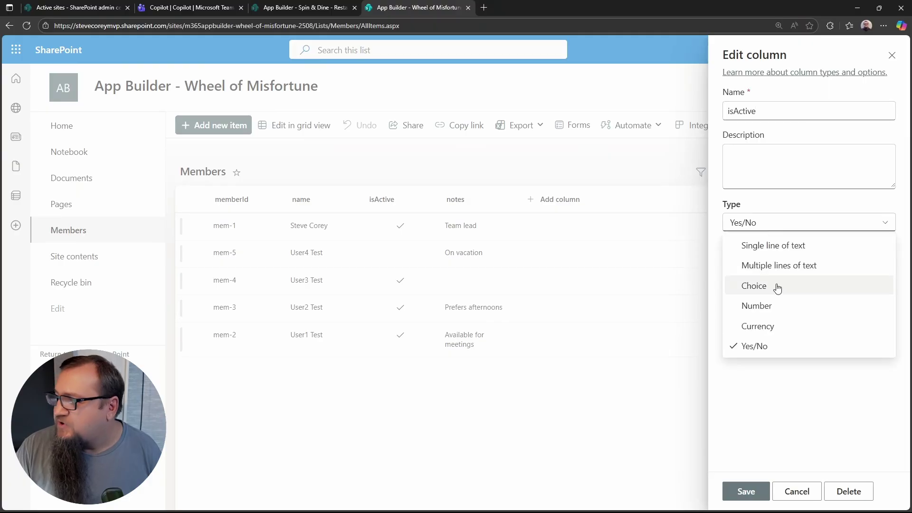
left_click(774, 246)
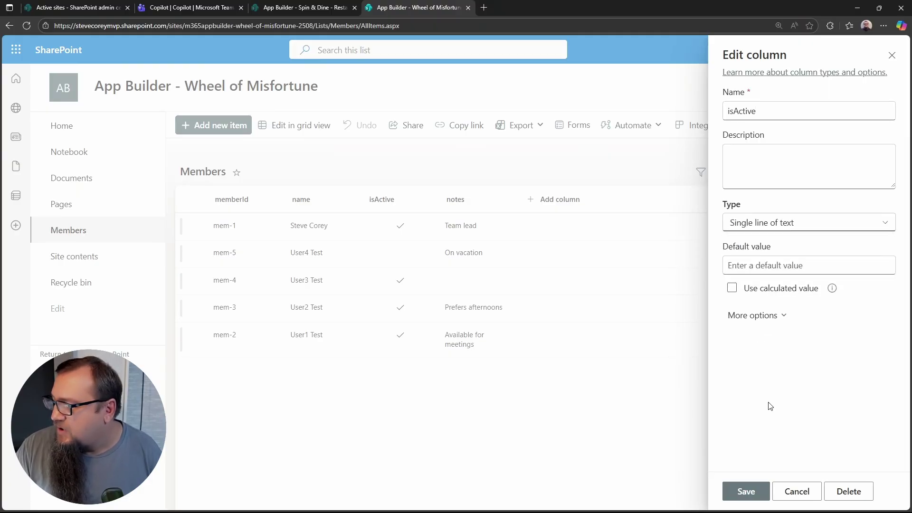
left_click(744, 492)
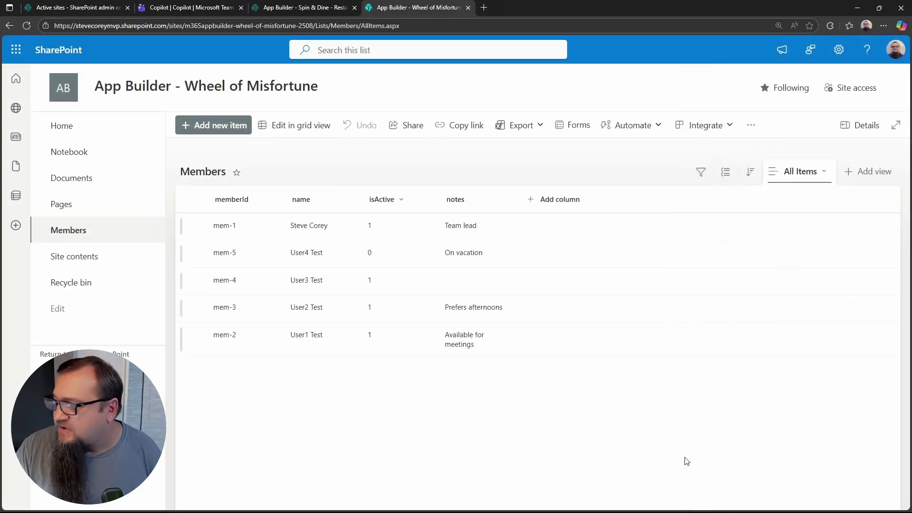
- Change the isActive column type again, this time to Multiple lines of text, and save it
left_click(402, 200)
mouse_move(447, 317)
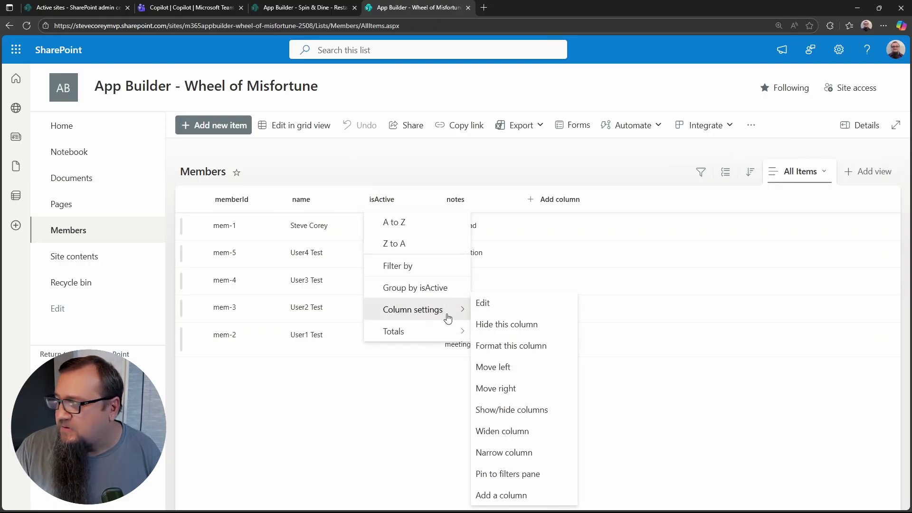
left_click(494, 304)
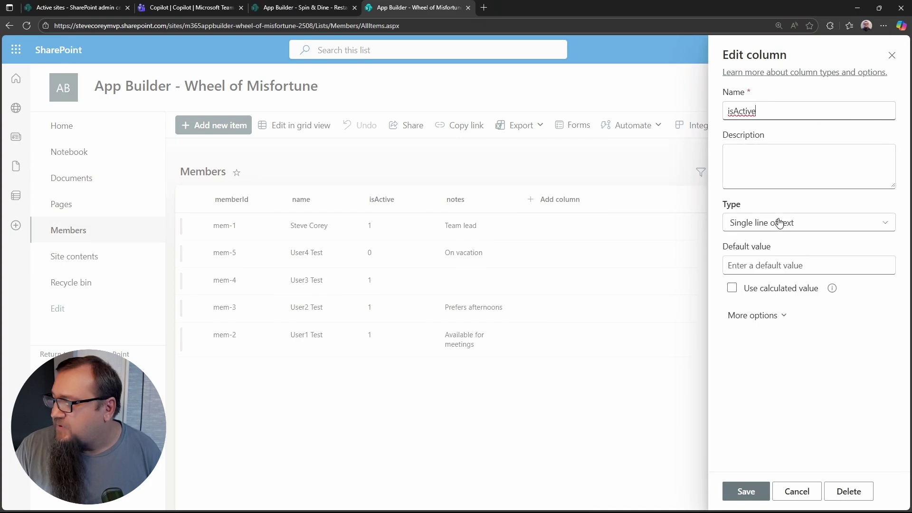
left_click(779, 223)
left_click(760, 263)
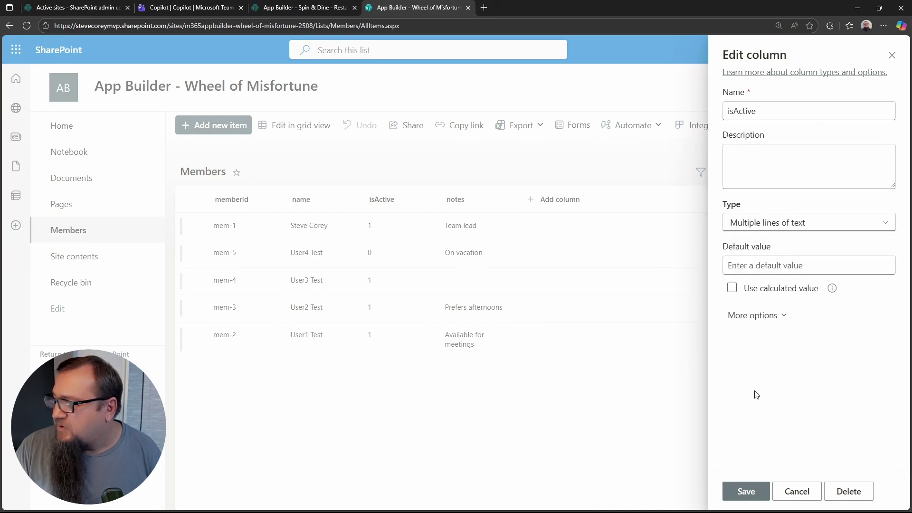
left_click(747, 491)
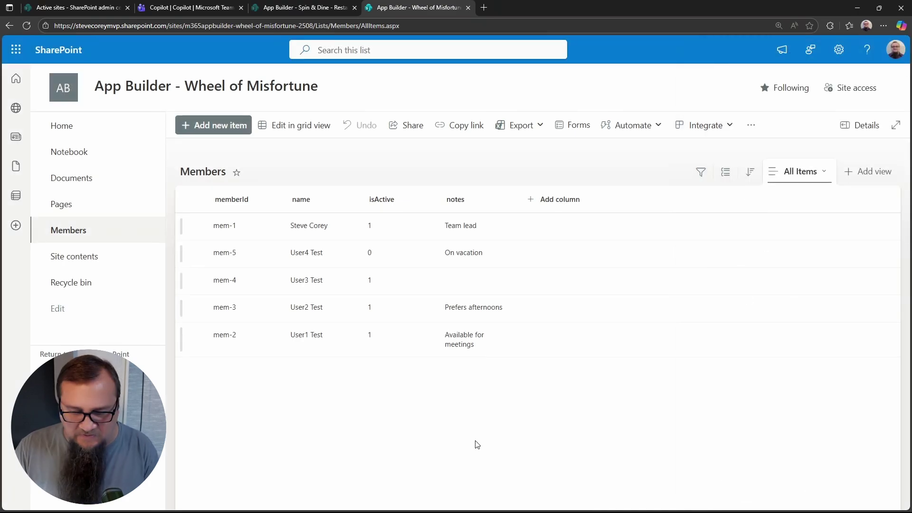
left_click(406, 202)
- Open the isActive column's Edit settings to check its Multiple lines of text type
mouse_move(408, 222)
left_click(494, 225)
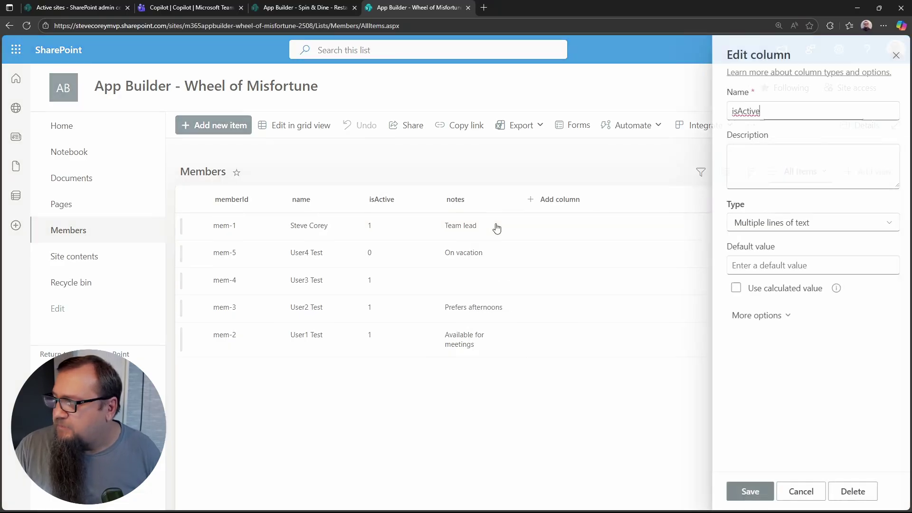